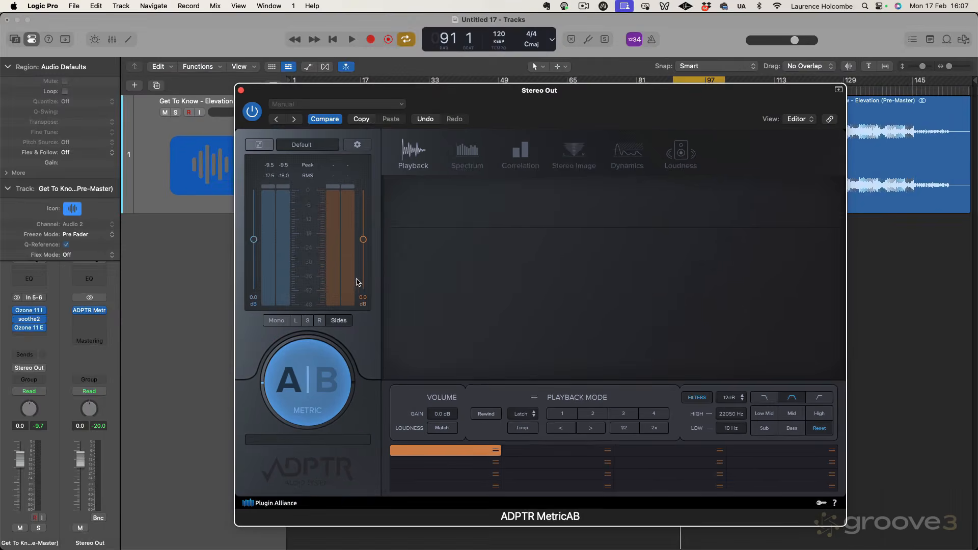
Insert a stereo Pro-Q 4 in the next free effect slot of the pre-master track
left_click(30, 336)
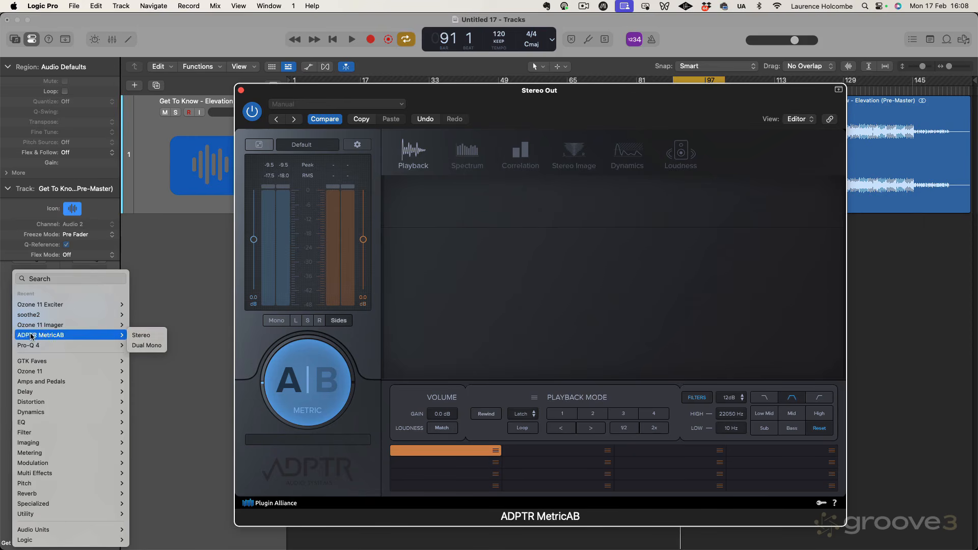
mouse_move(112, 346)
left_click(144, 346)
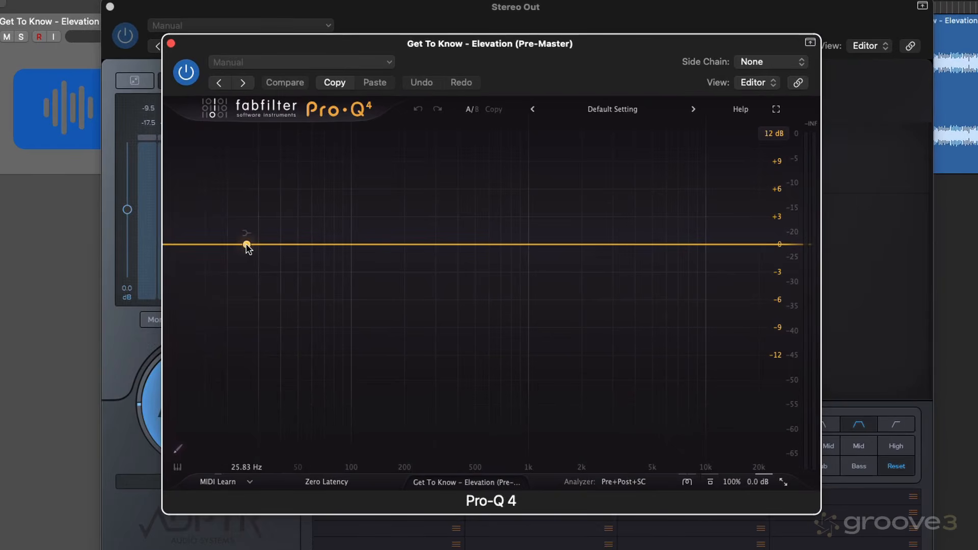
Add a low-shelf band with stereo placement Side and bring it to about 54 Hz and -12.5 dB
left_click(247, 244)
right_click(247, 244)
mouse_move(312, 366)
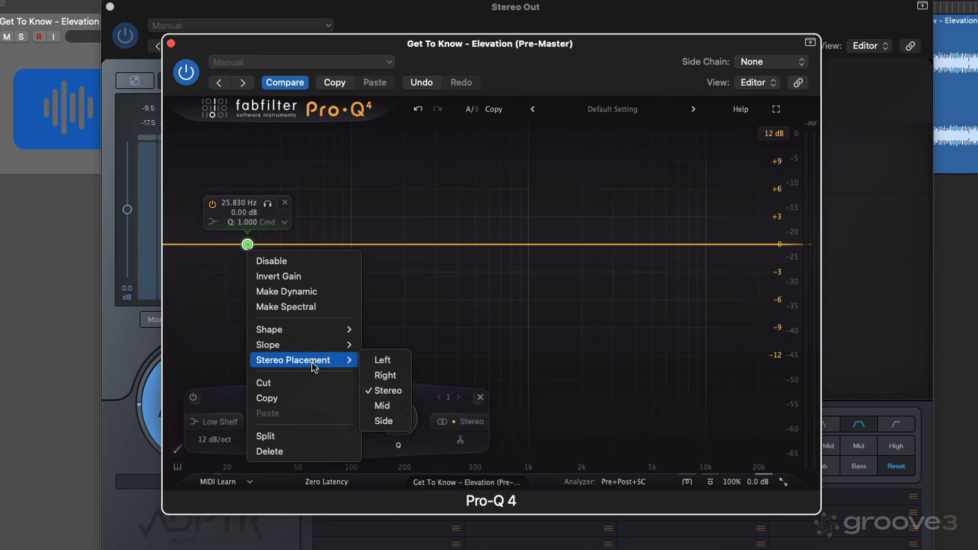
left_click(293, 276)
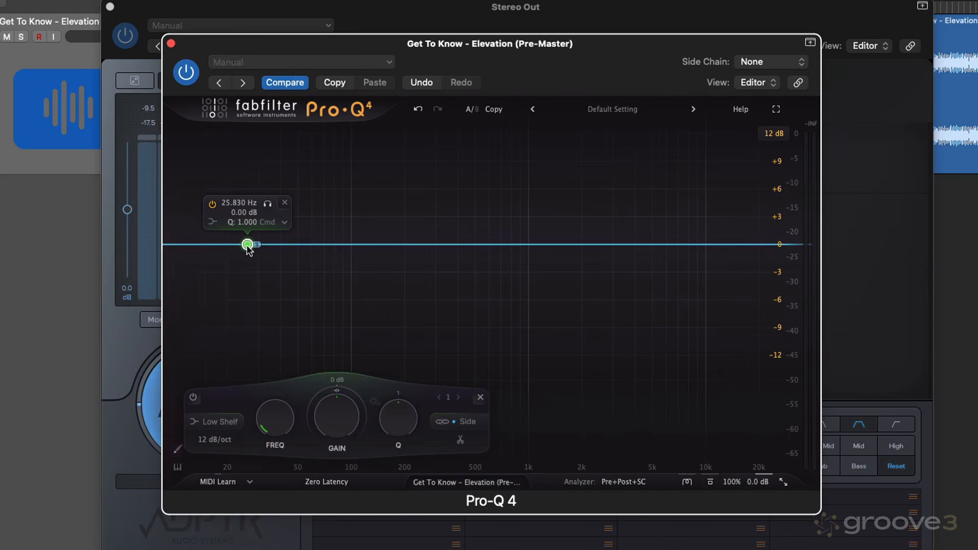
left_click_drag(248, 245, 305, 303)
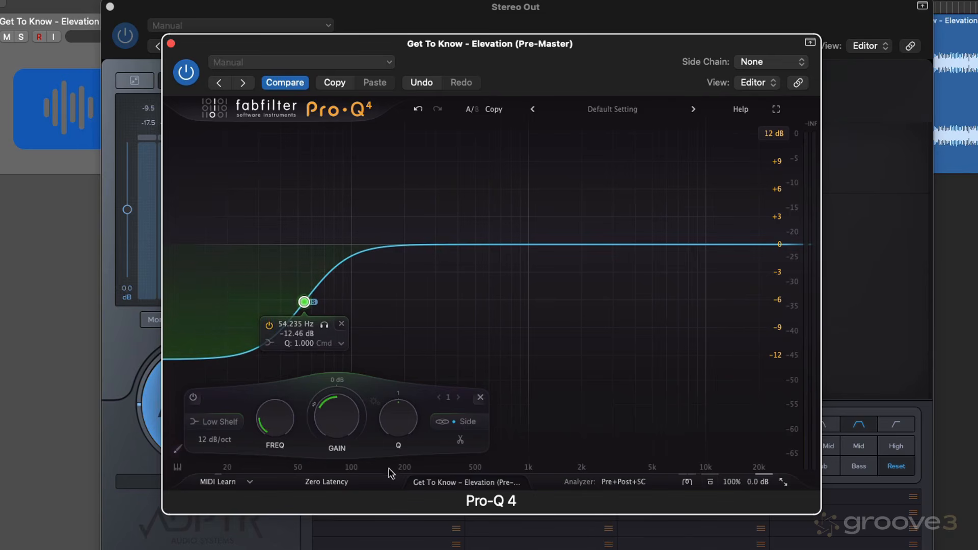
Change the processing mode to Linear Phase, Medium, and move the side low shelf to about 105 Hz and -30 dB
left_click(327, 481)
left_click(323, 485)
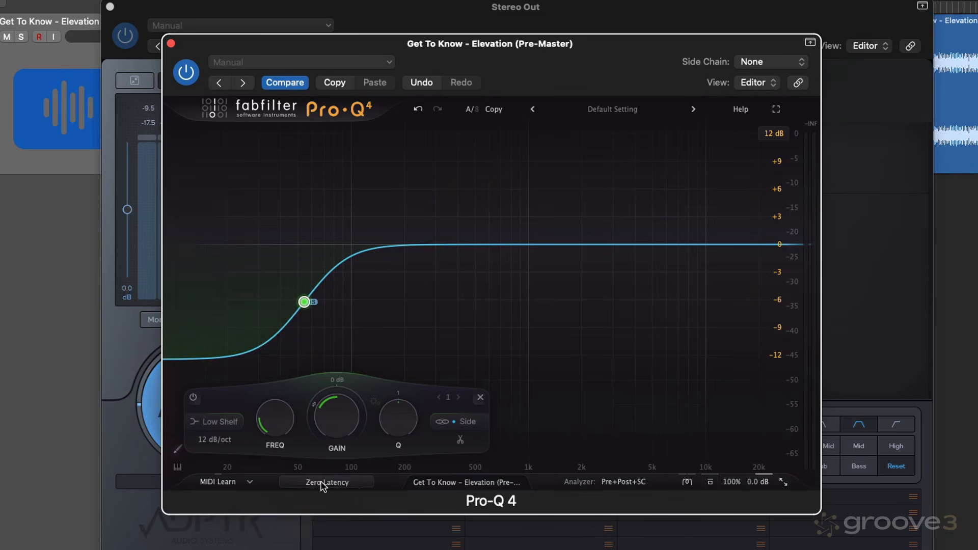
left_click_drag(305, 303, 352, 308)
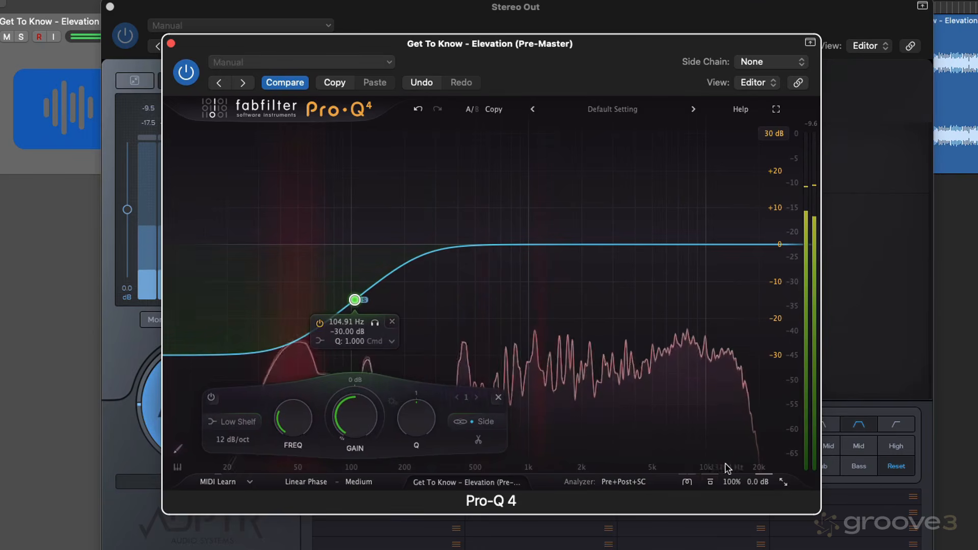
Compare the track with Pro-Q 4 bypassed and active during playback
left_click(709, 482)
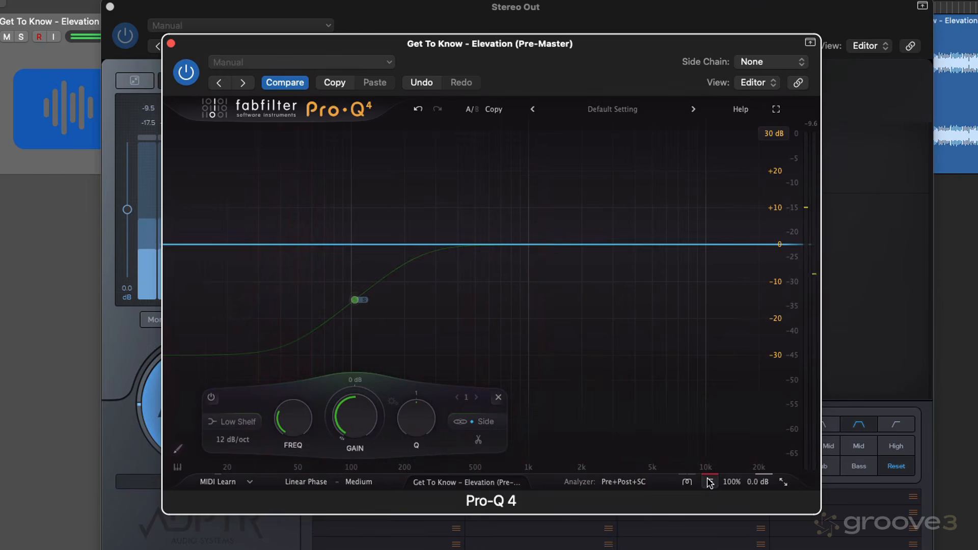
left_click(710, 482)
key("space")
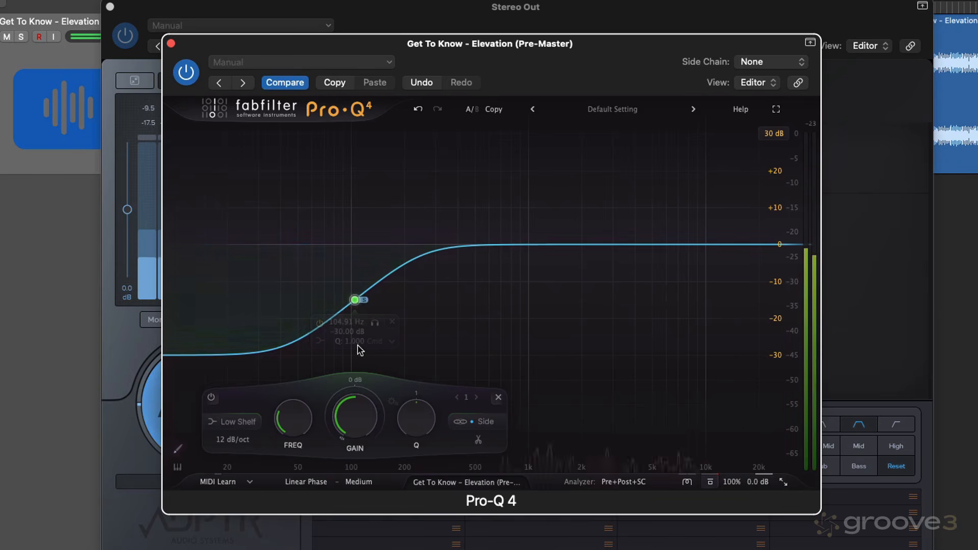
Refine the side low shelf to about 102 Hz, -29.6 dB and a Q of about 3, comparing it against bypass
left_click_drag(358, 301, 353, 302)
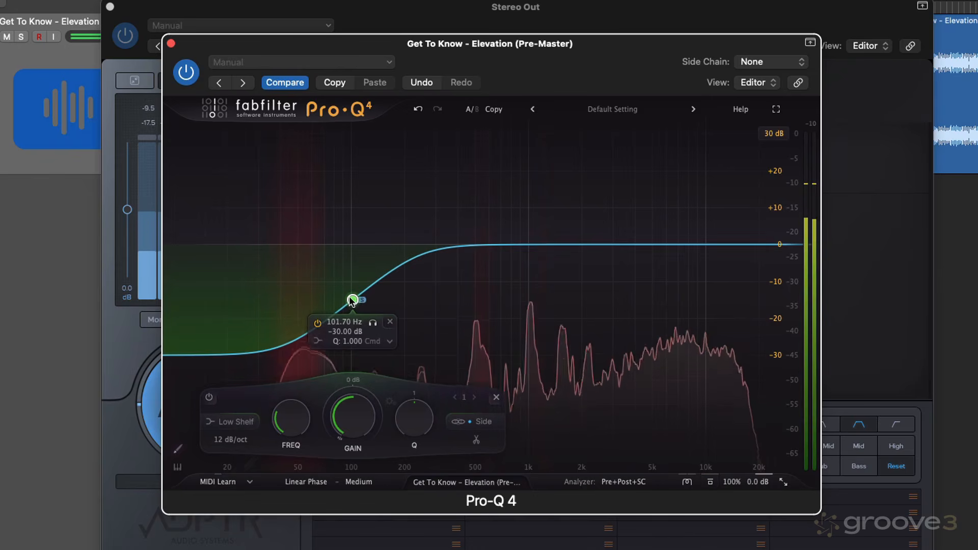
left_click_drag(351, 301, 348, 300)
left_click_drag(409, 421, 341, 300)
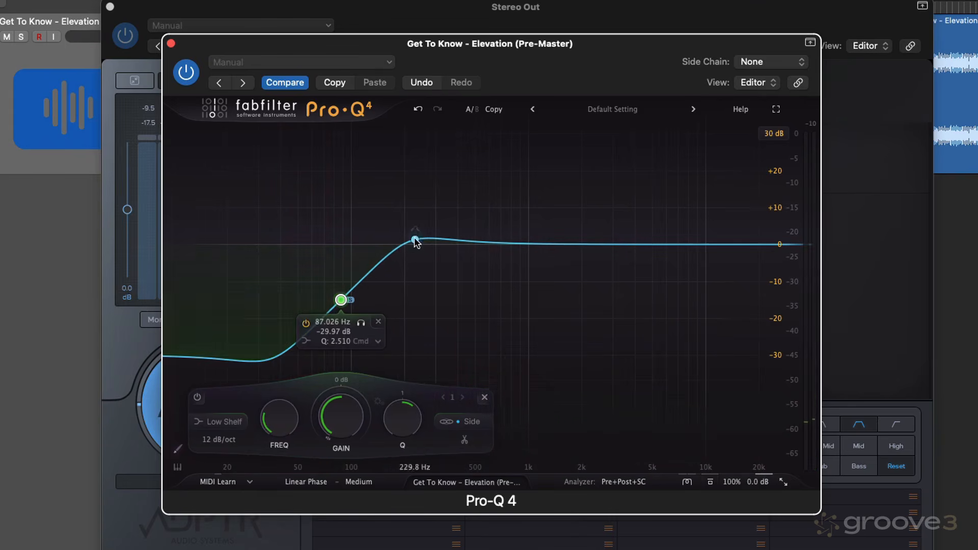
left_click_drag(400, 417, 400, 413)
left_click_drag(344, 300, 348, 301)
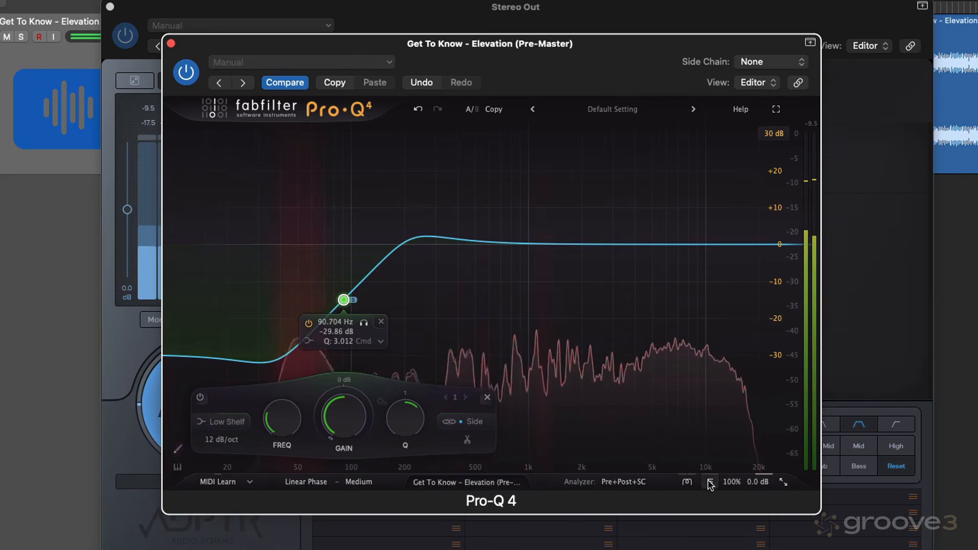
left_click_drag(345, 300, 353, 302)
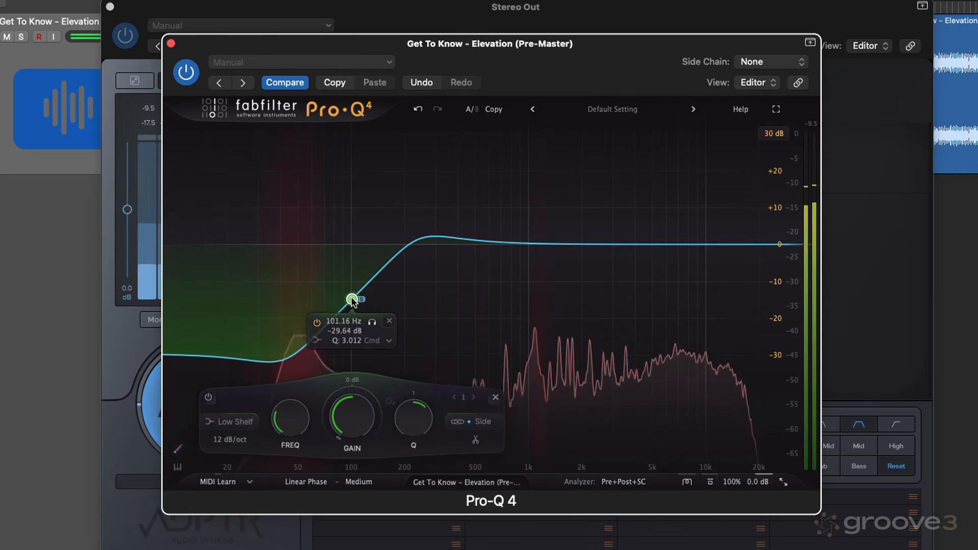
left_click(711, 482)
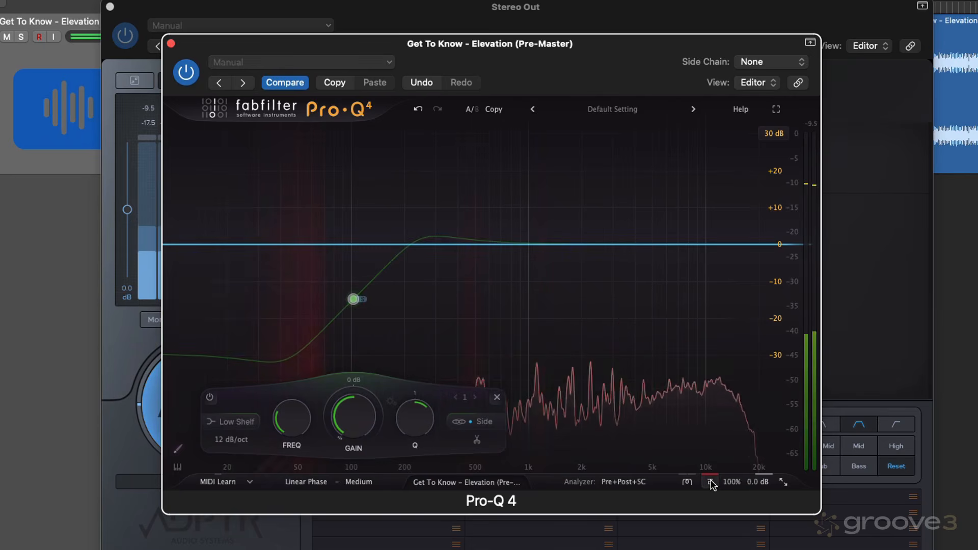
left_click(711, 482)
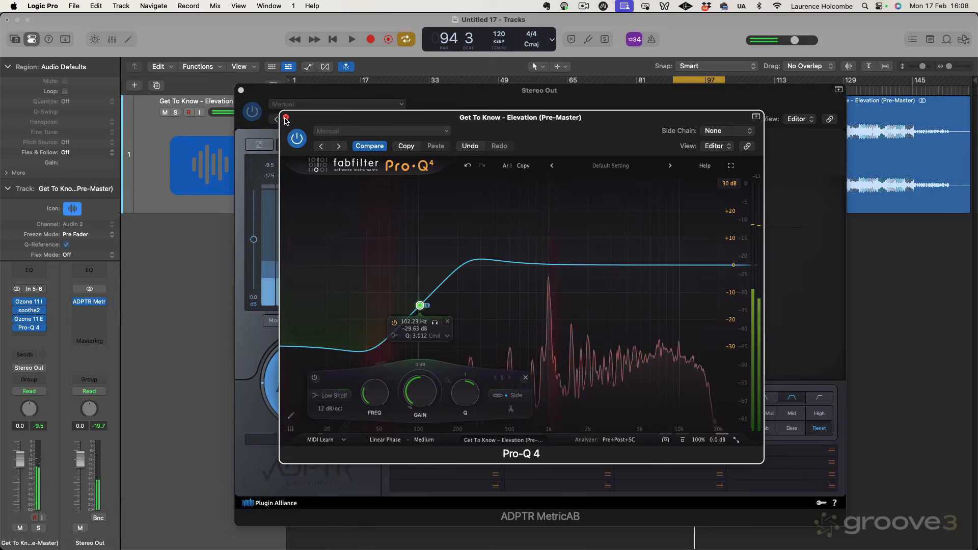
Close the Pro-Q 4 and ADPTR MetricAB windows and reopen Pro-Q 4 from the track's inserts
left_click(286, 117)
key("space")
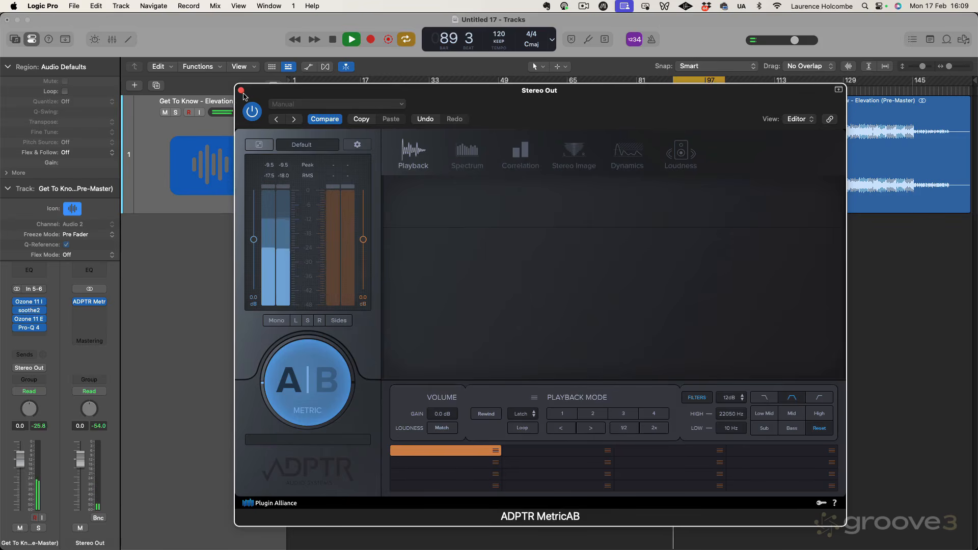
left_click(241, 90)
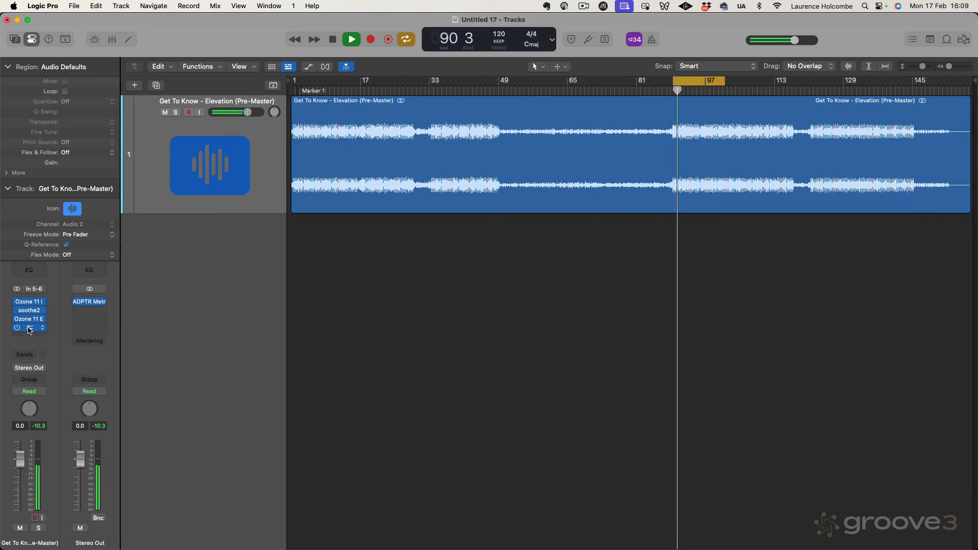
left_click(29, 328)
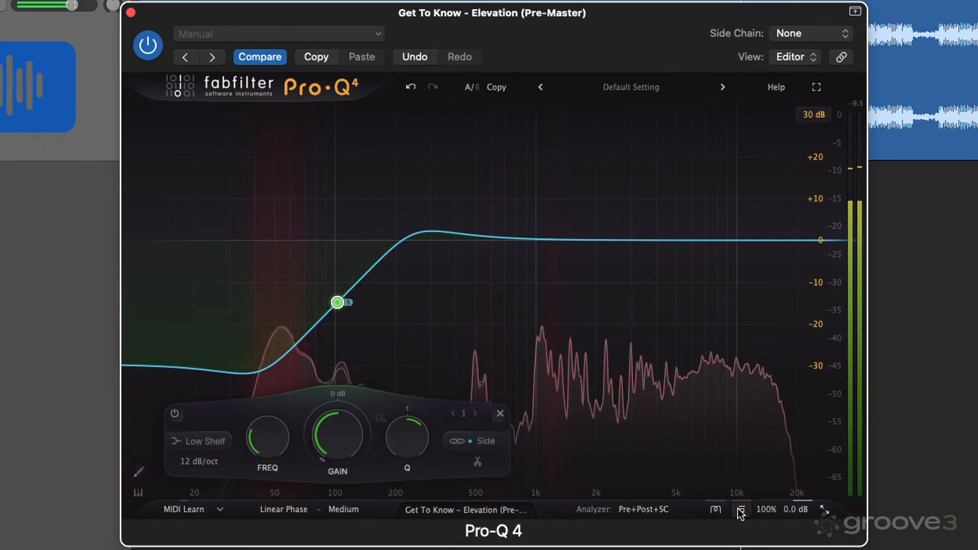
Audition the looped section alternately with Pro-Q 4 bypassed and active to judge the side low cut
left_click(734, 501)
key("space")
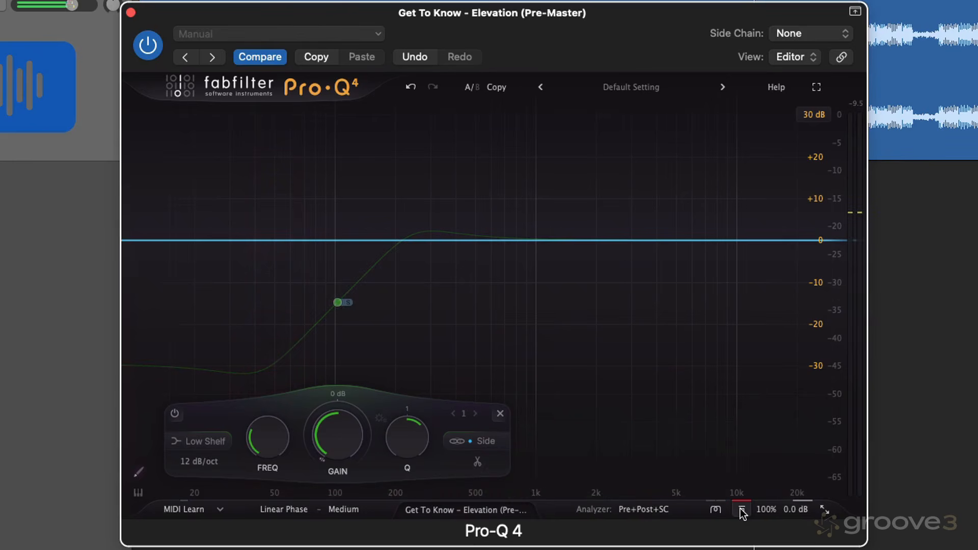
left_click(742, 510)
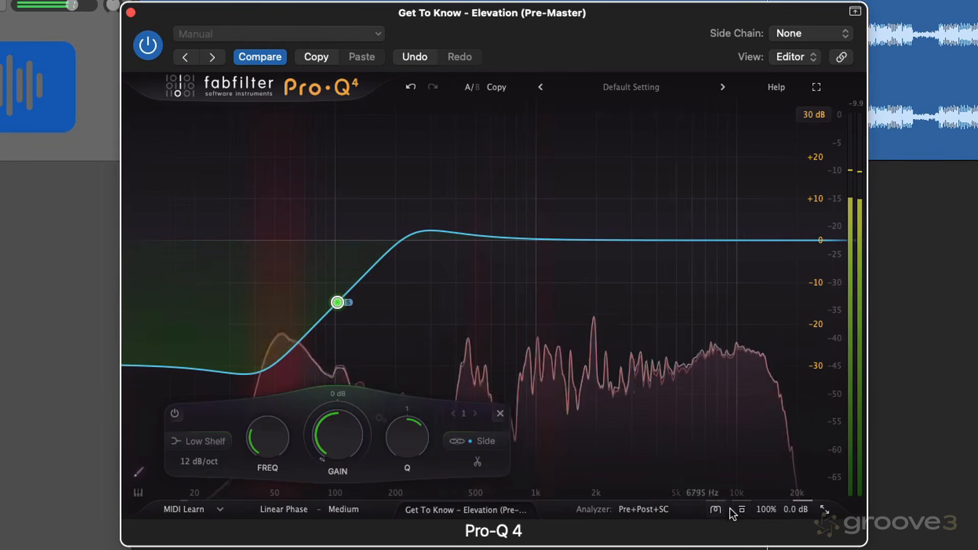
mouse_move(744, 512)
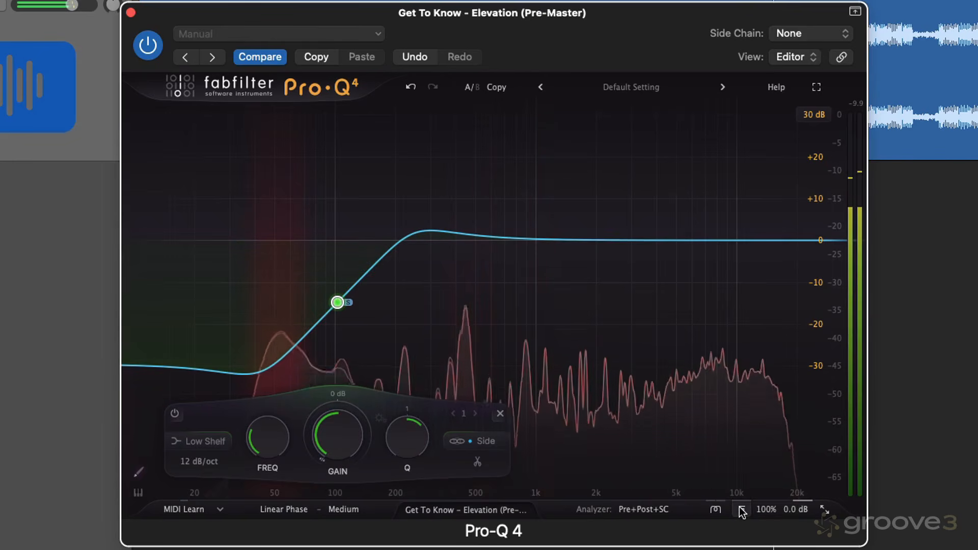
left_click(742, 511)
key("space")
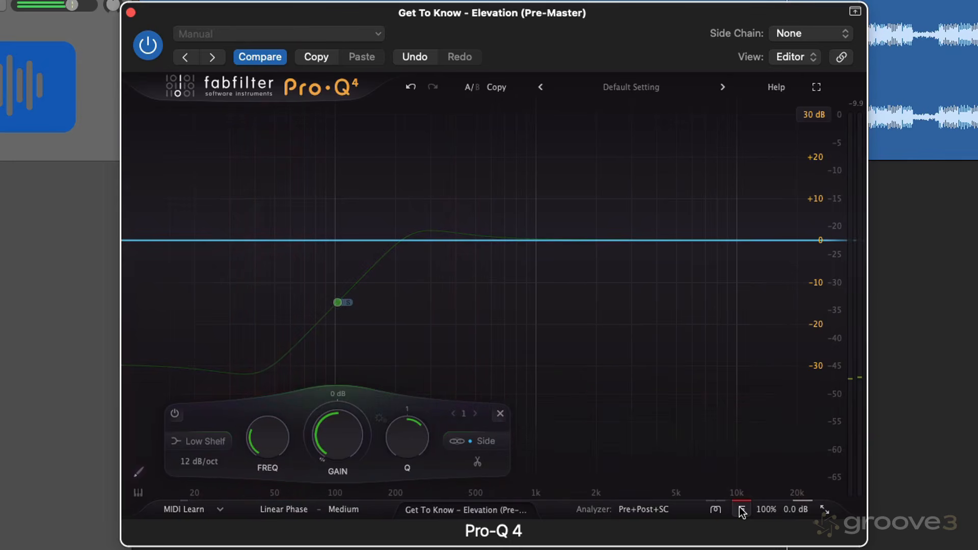
left_click(742, 511)
key("space")
Lower the side shelf's frequency to about 76 Hz and compare the result with the bypassed sound
left_click_drag(336, 302, 314, 301)
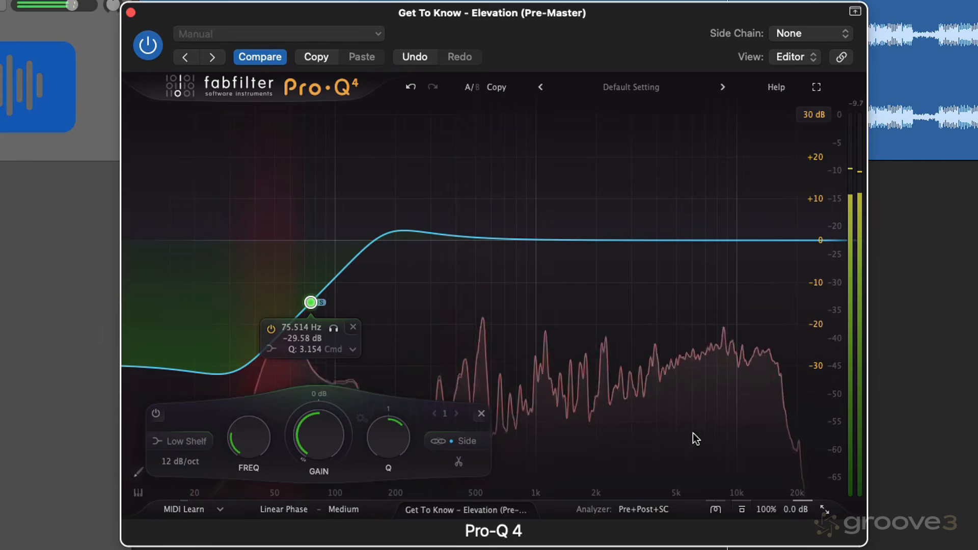
left_click(742, 509)
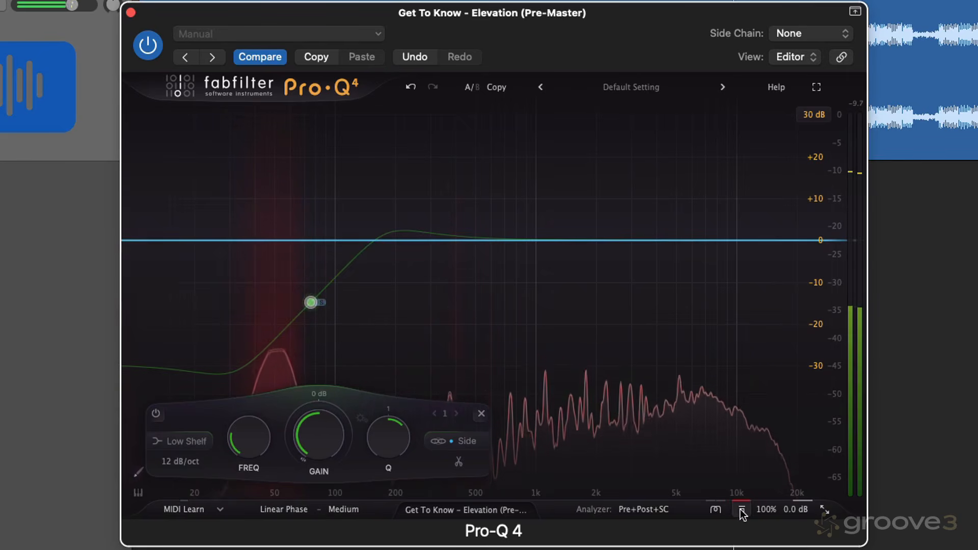
key("space")
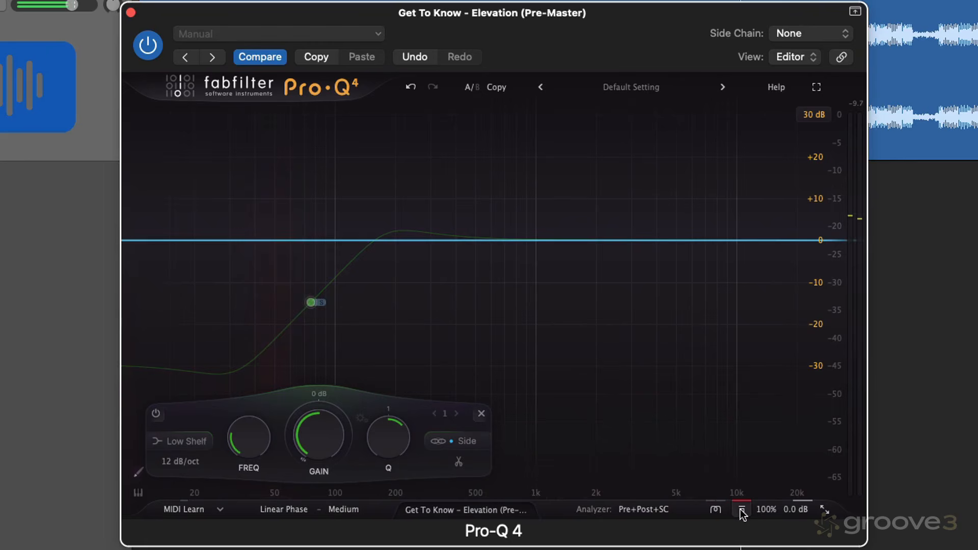
left_click(742, 509)
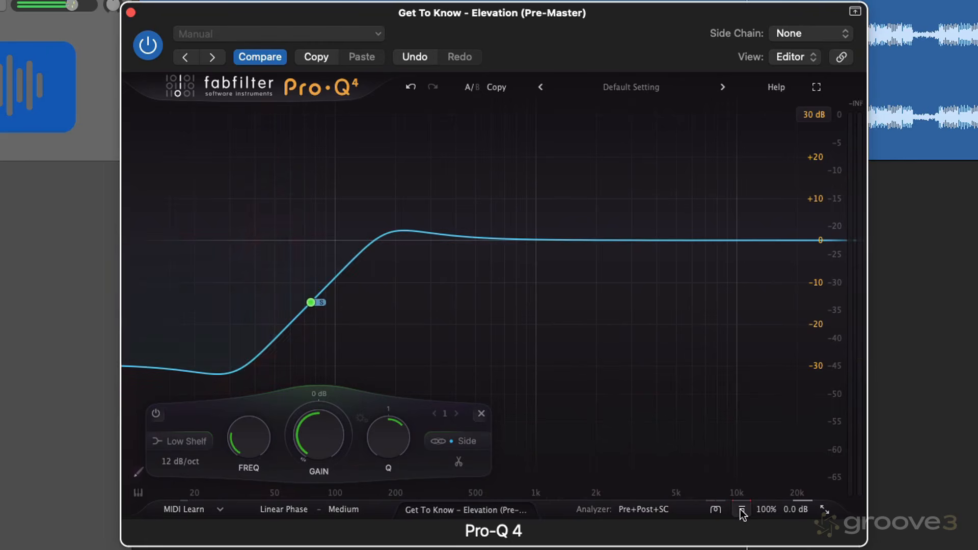
key("space")
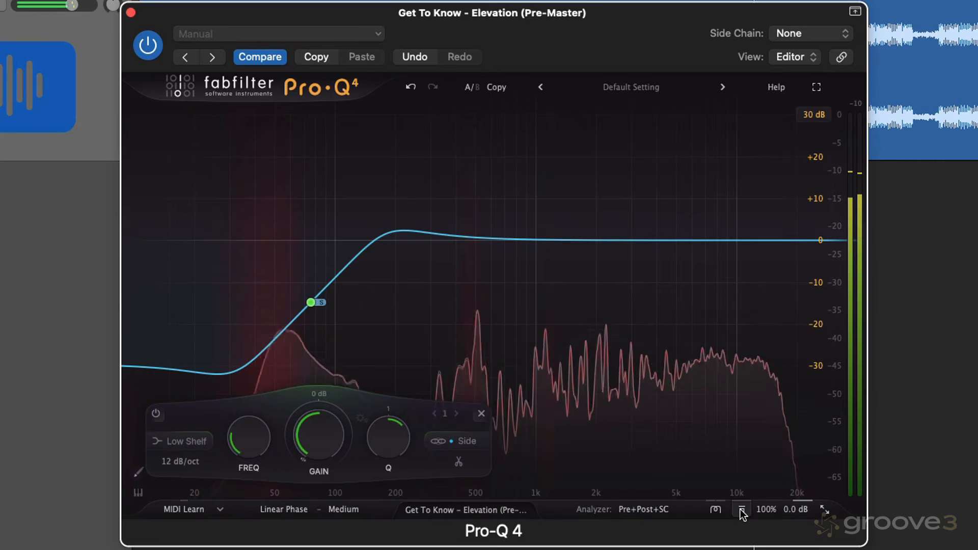
Fine-tune the side low shelf to about 74 Hz and close the Pro-Q 4 window
mouse_move(308, 304)
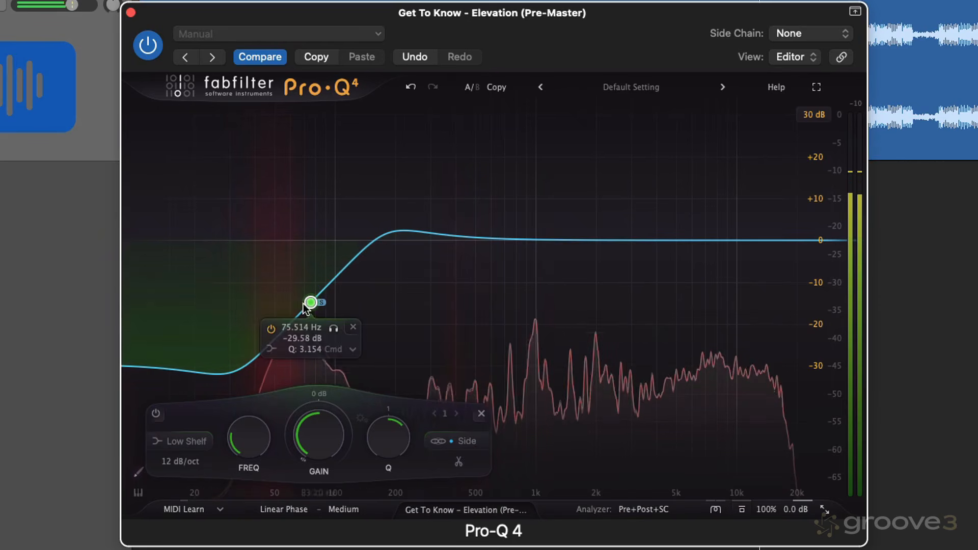
left_click_drag(303, 302, 303, 301)
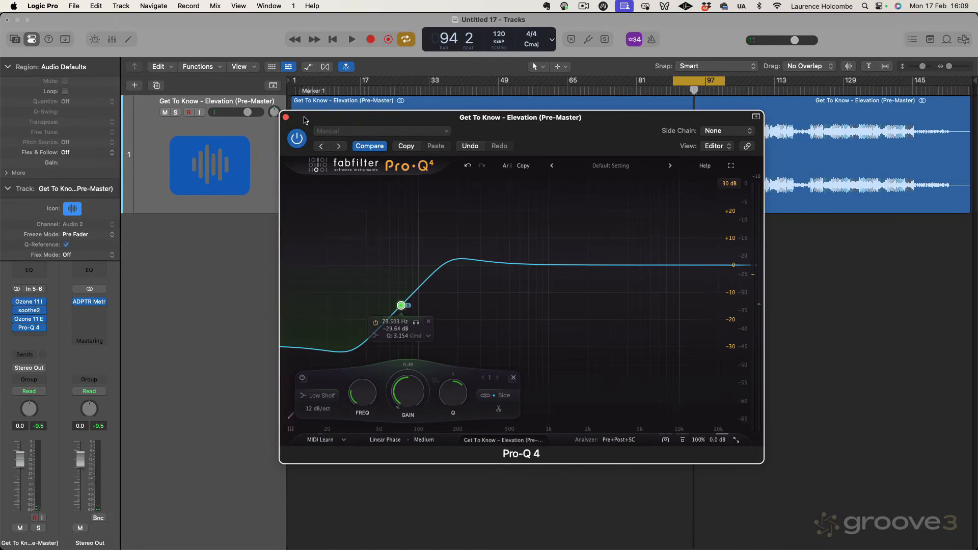
left_click(286, 118)
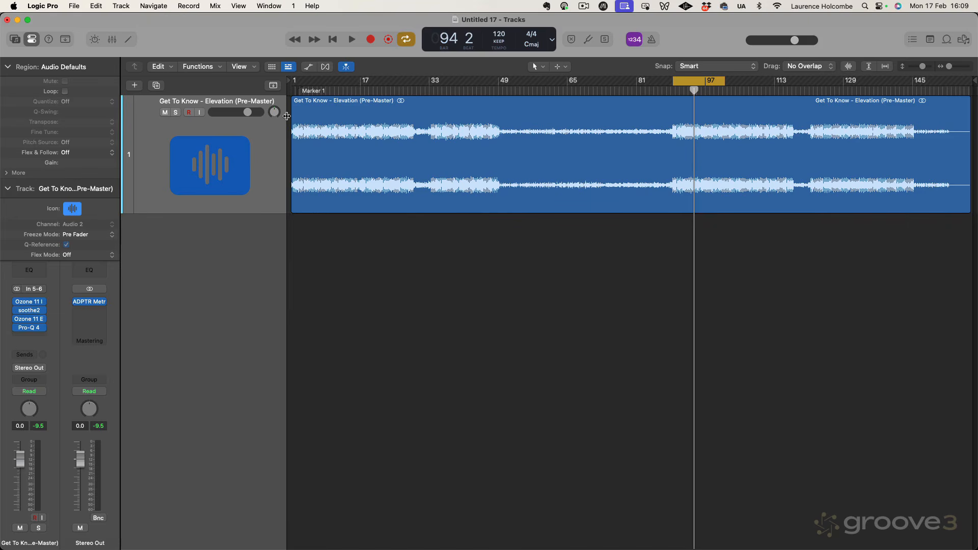
Insert a stereo Ozone 11 Imager in the slot after Pro-Q 4
left_click(30, 337)
mouse_move(46, 334)
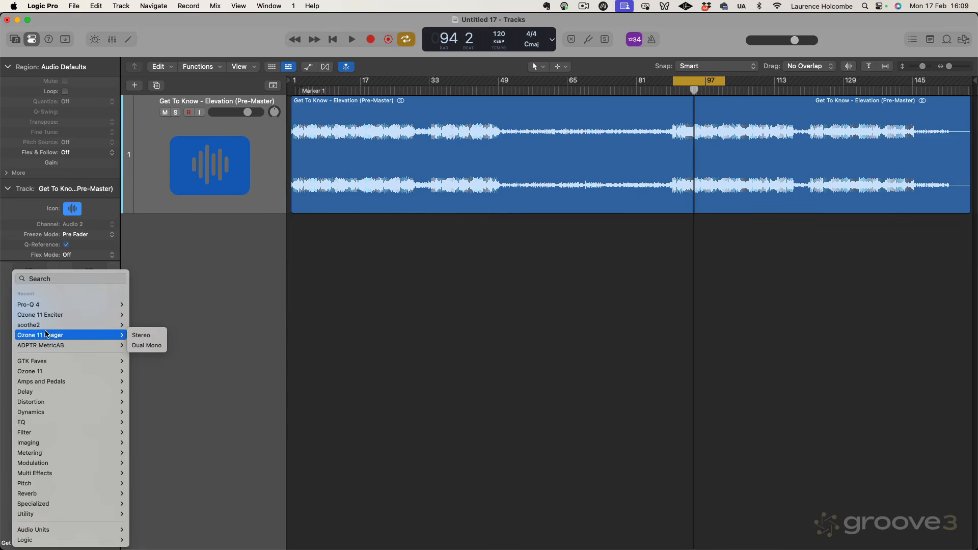
left_click(138, 335)
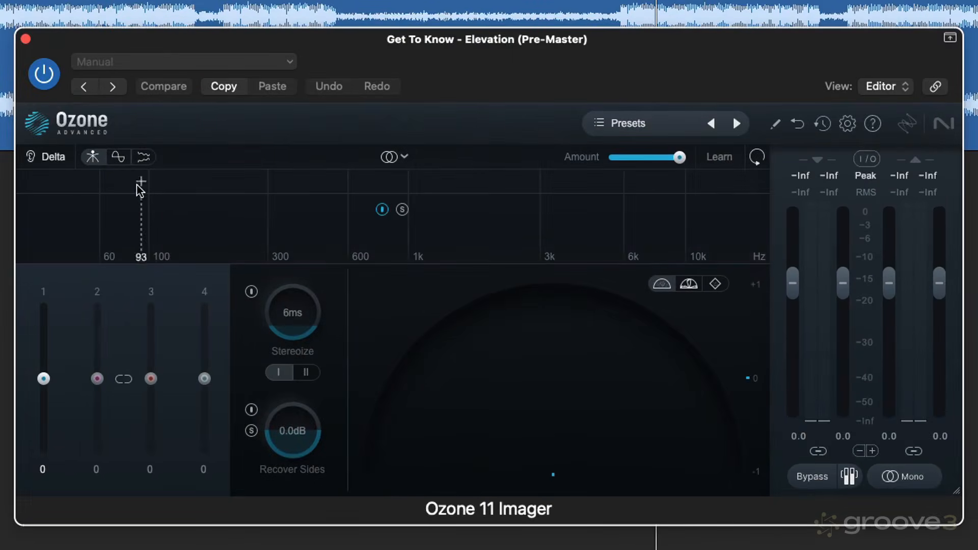
Split the Imager into four bands with crossovers at about 122 Hz, just above 1 kHz, and between 6 and 10 kHz
left_click(166, 186)
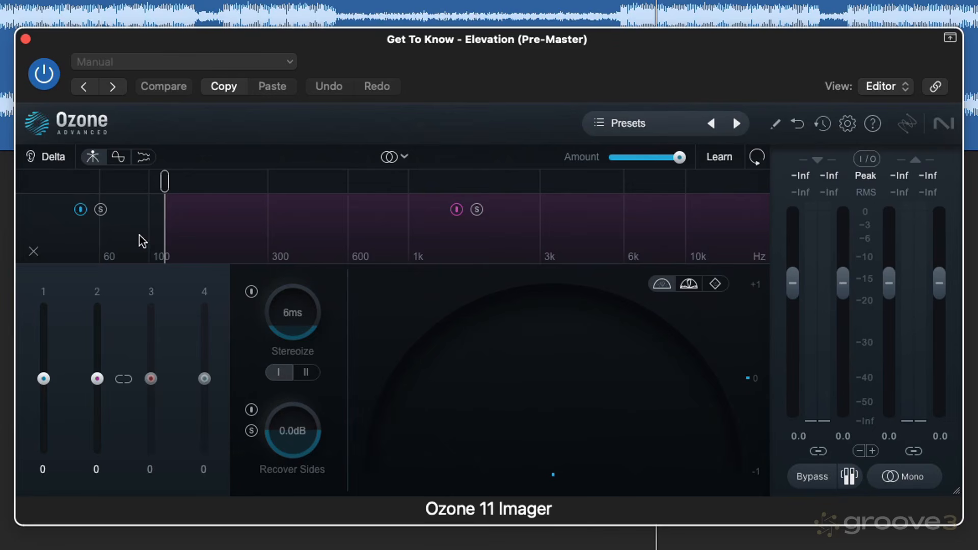
left_click_drag(165, 183, 169, 186)
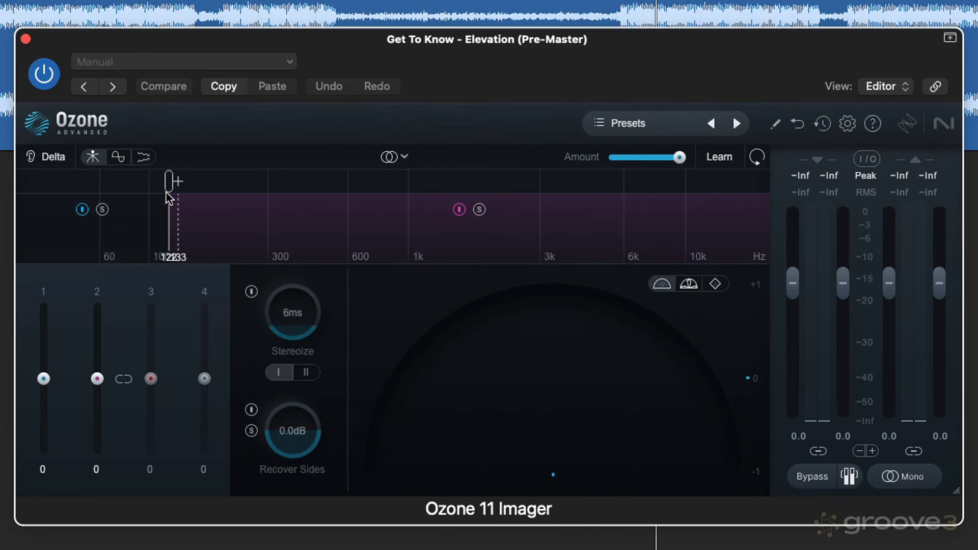
left_click(413, 182)
left_click(648, 182)
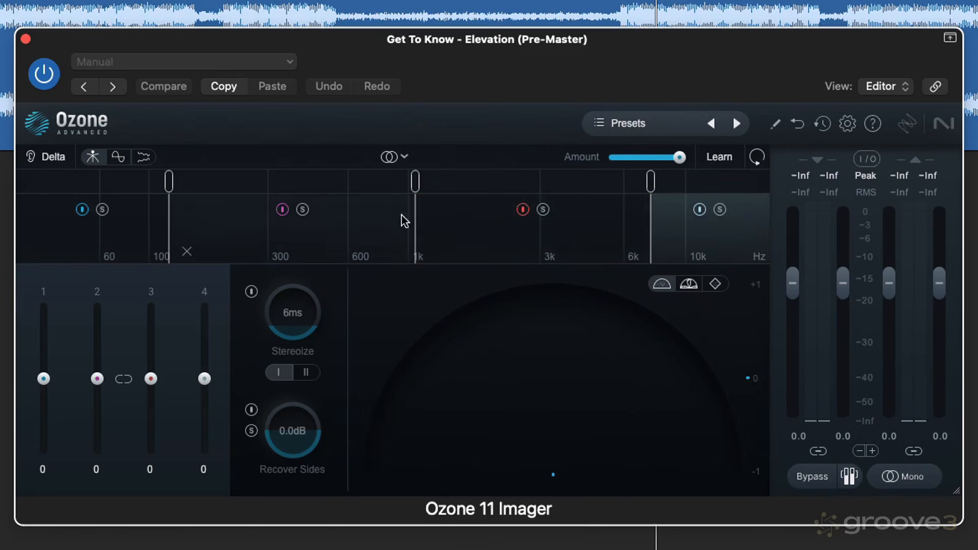
Narrow band 1's width to -100 and solo that band during playback
left_click_drag(44, 378, 47, 476)
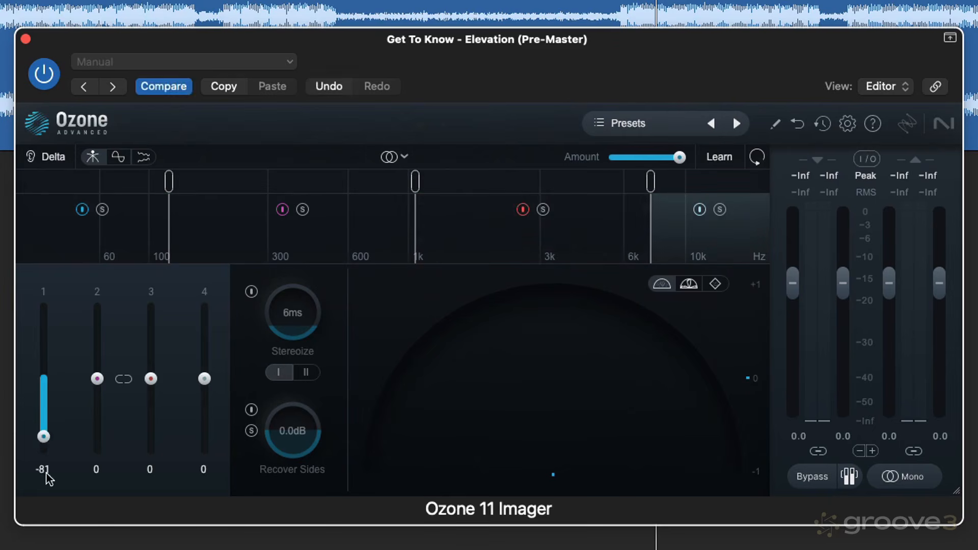
key("space")
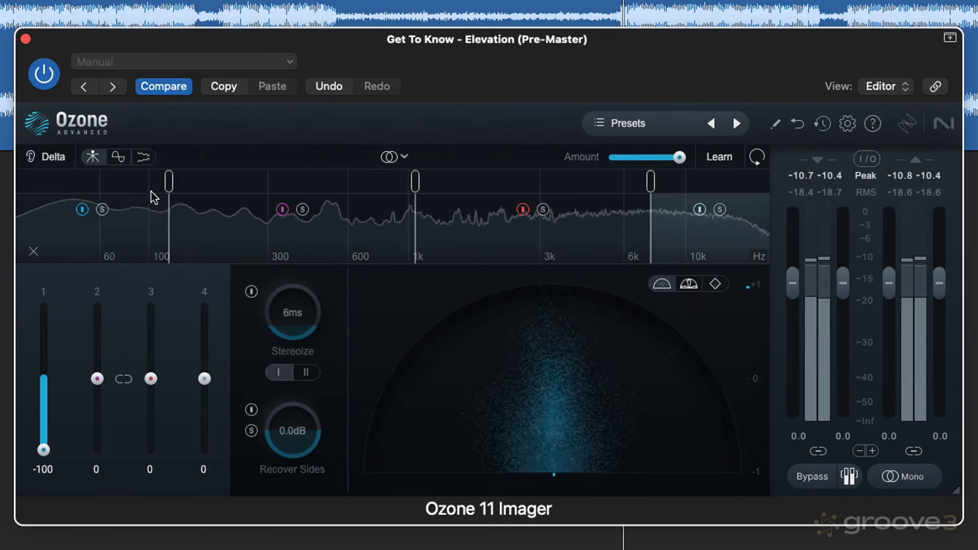
mouse_move(166, 185)
left_click(103, 210)
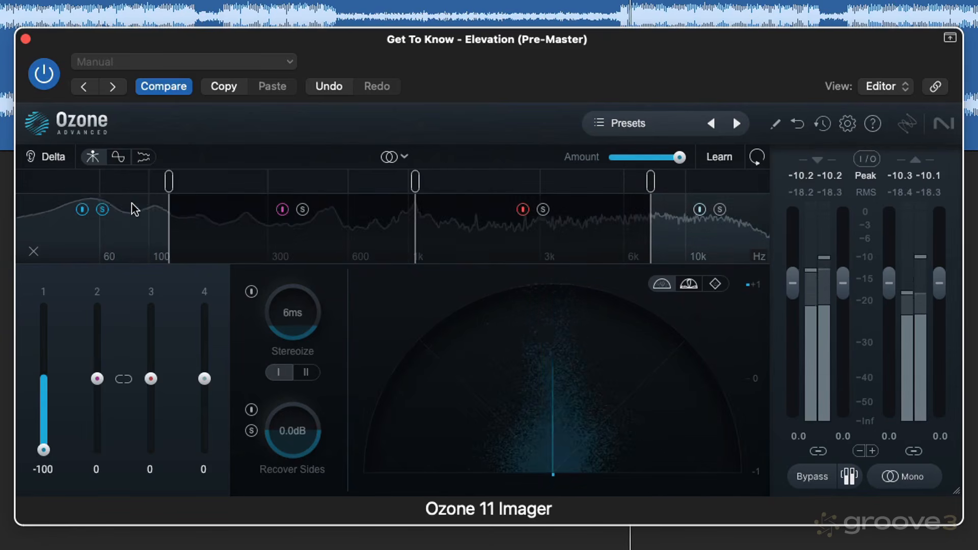
Try the lowest crossover at 160 Hz, settle it at about 97 Hz, and set band 1's width to -97 with its solo off
left_click_drag(169, 187, 196, 187)
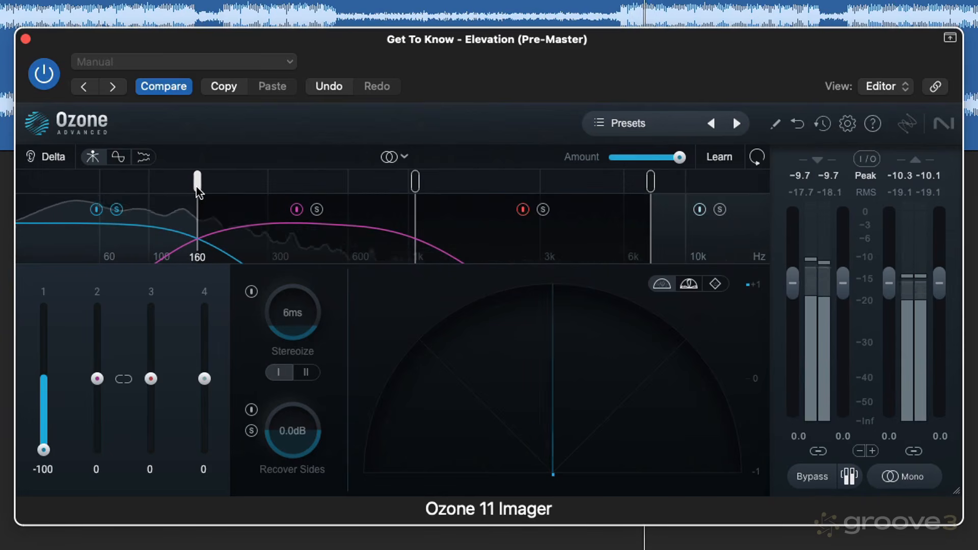
left_click_drag(197, 186, 147, 186)
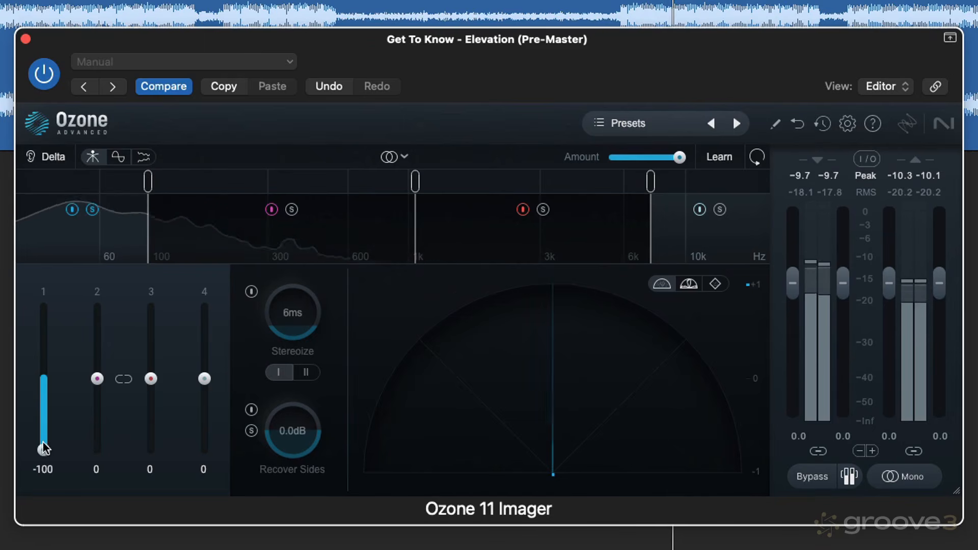
left_click_drag(41, 445, 43, 447)
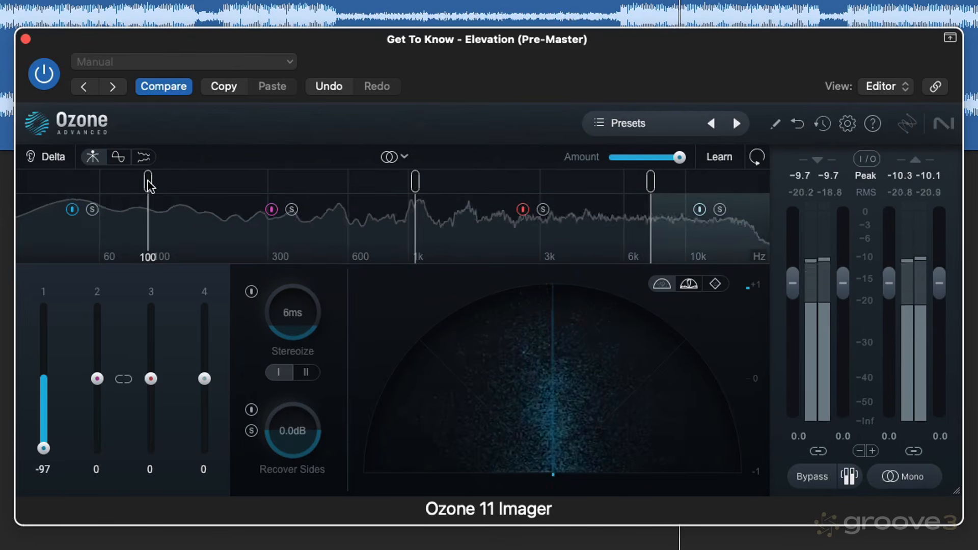
left_click_drag(146, 186, 144, 182)
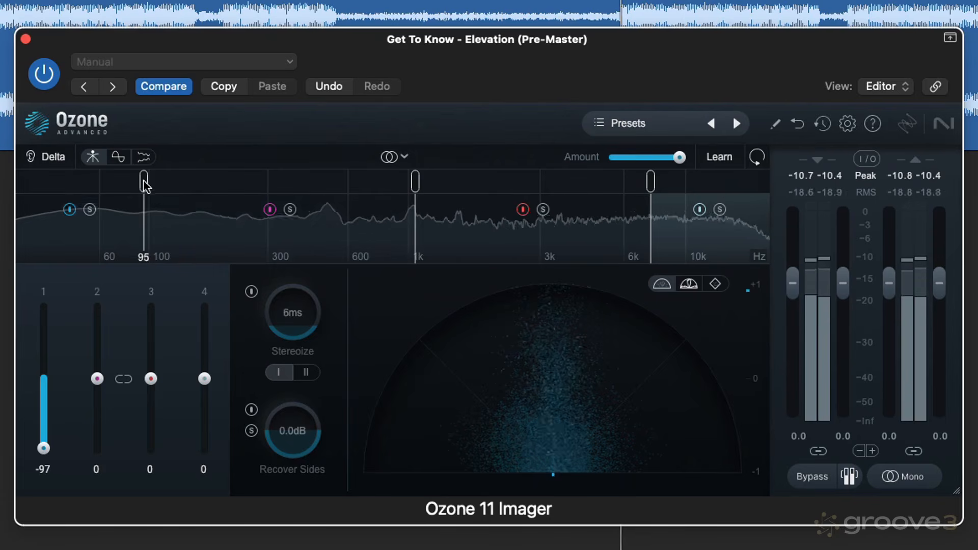
left_click_drag(144, 182, 147, 183)
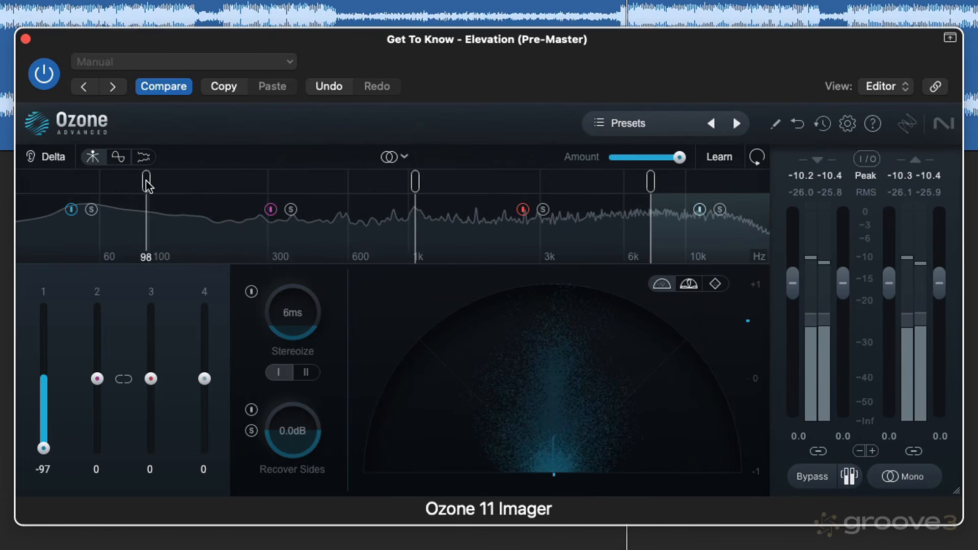
left_click_drag(146, 182, 145, 182)
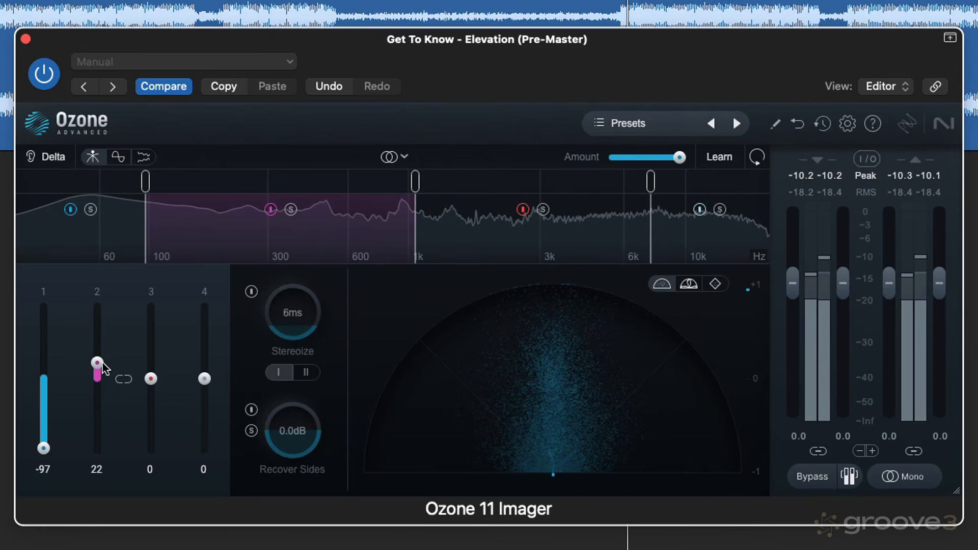
Widen band 2 to 35 and enable Stereoize in mode II with a 9 ms delay
left_click_drag(101, 360, 100, 353)
left_click(287, 321)
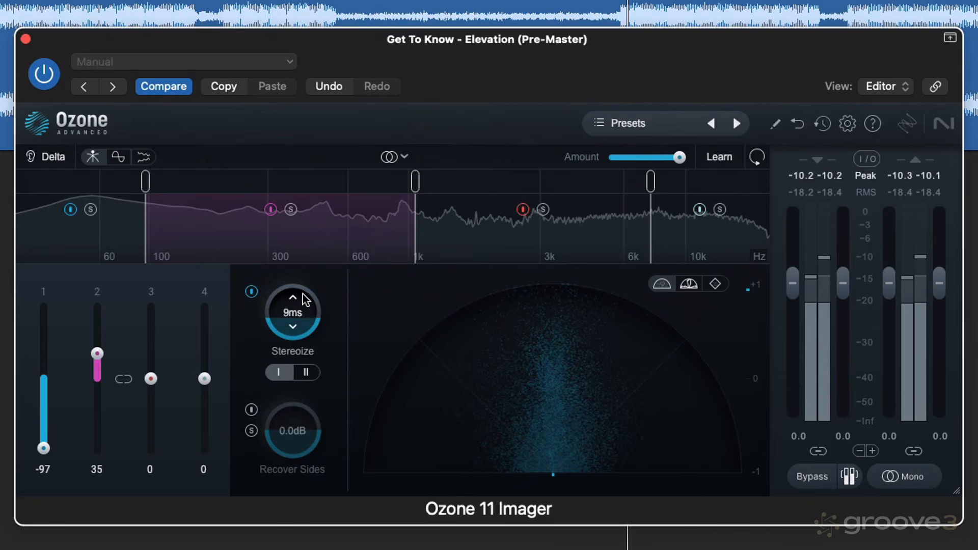
left_click(308, 373)
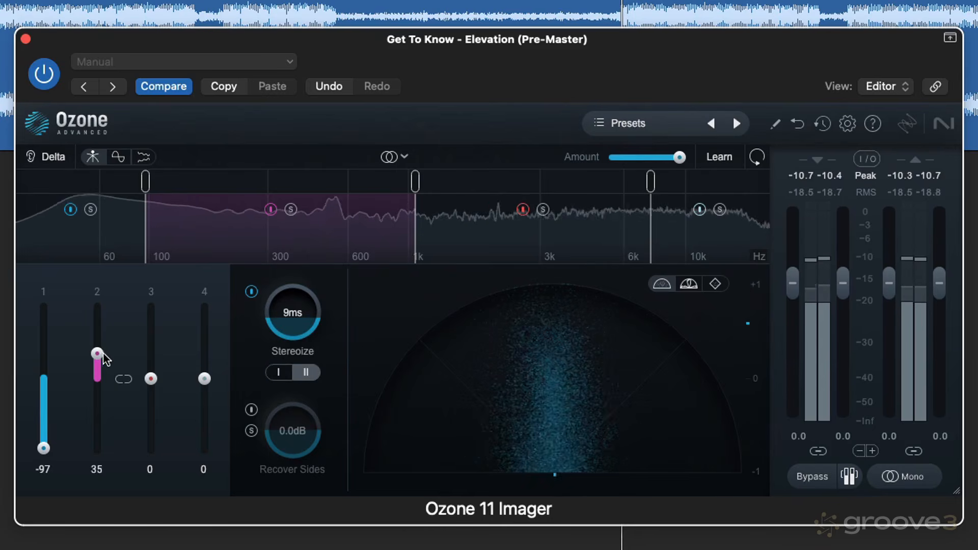
Reduce band 2's width to 16 and raise the lowest crossover to about 119 Hz
left_click_drag(96, 354, 100, 369)
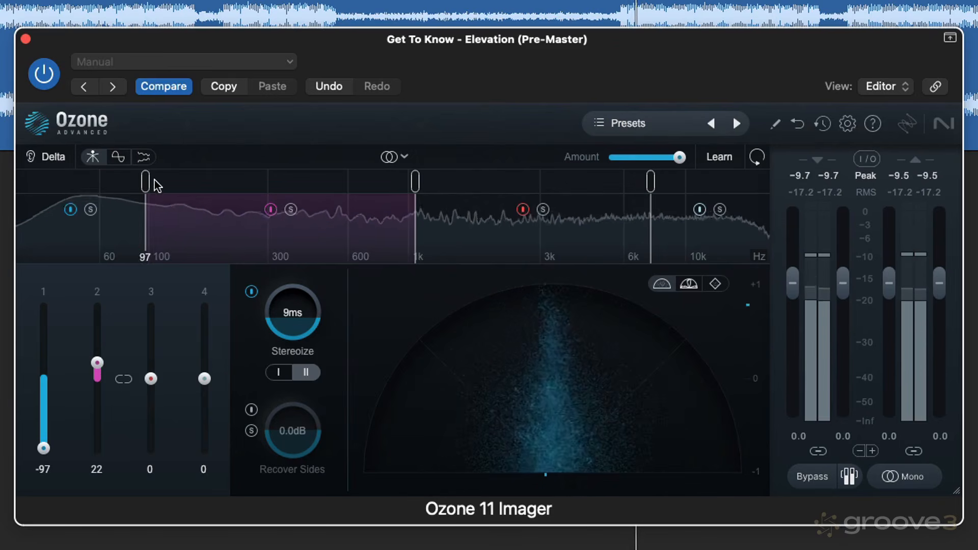
left_click_drag(146, 182, 170, 183)
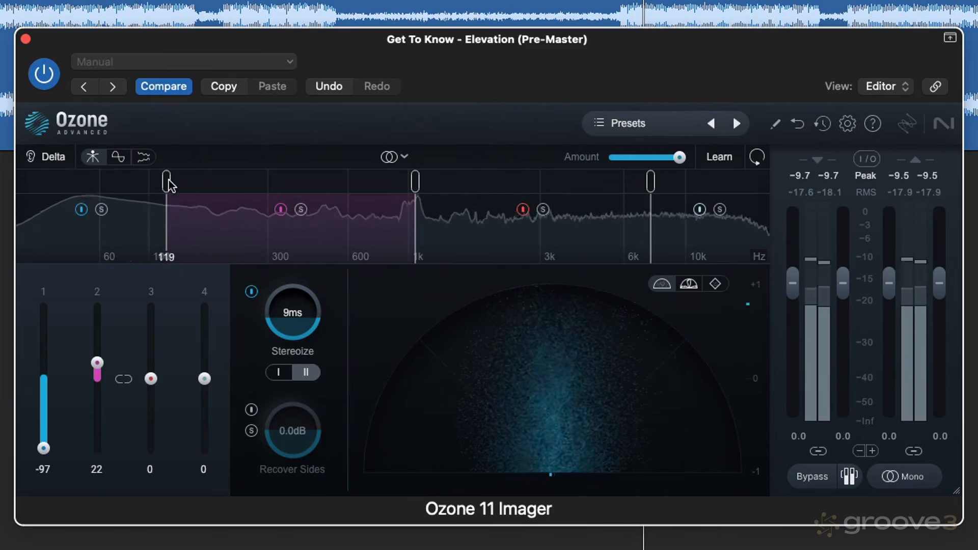
left_click_drag(96, 363, 97, 371)
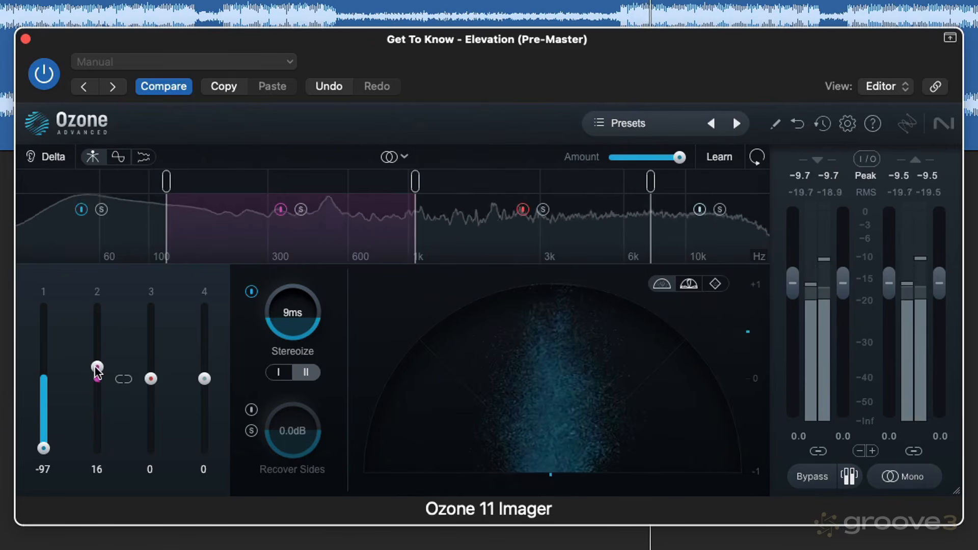
Compare the imaging with the bypassed sound, and raise band 2's width to 27 with Stereoize at 9 ms
left_click(812, 477)
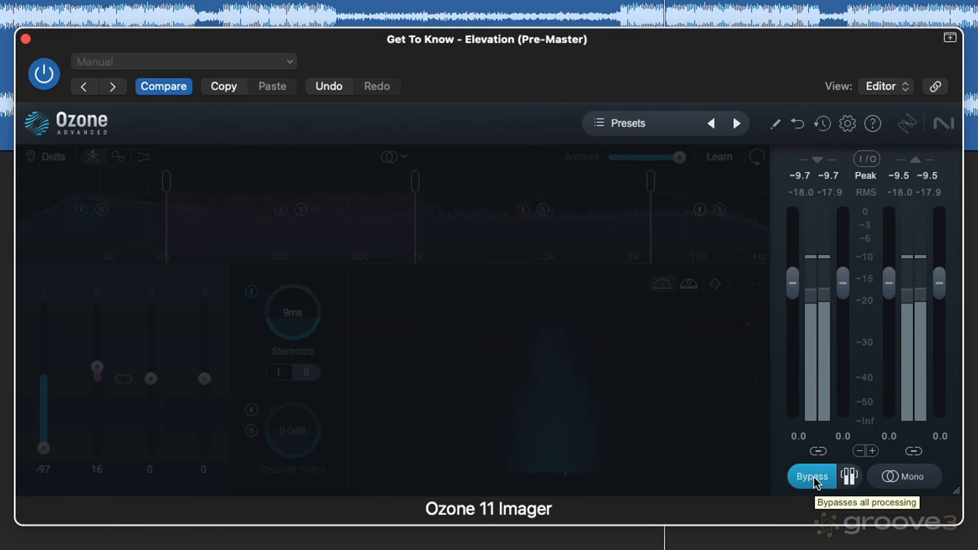
left_click(813, 478)
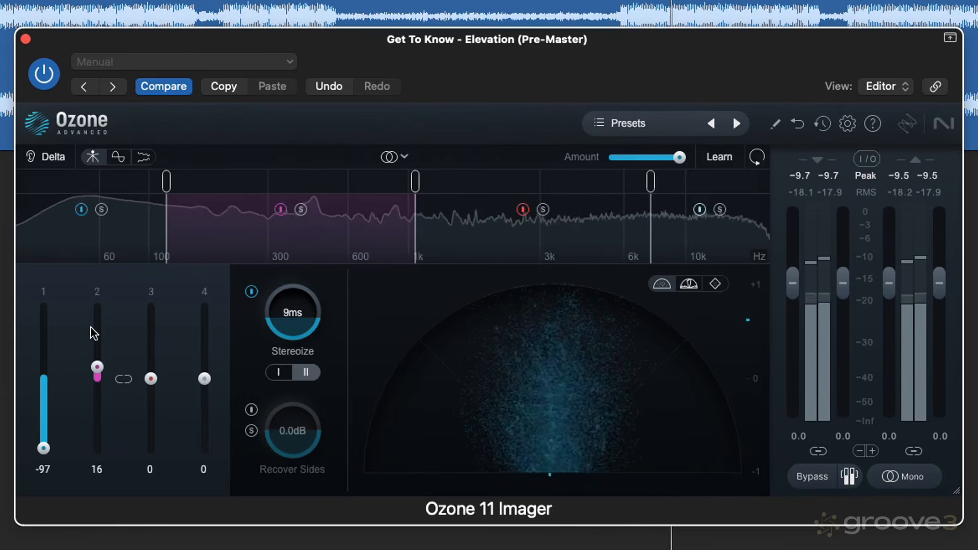
left_click_drag(97, 367, 97, 360)
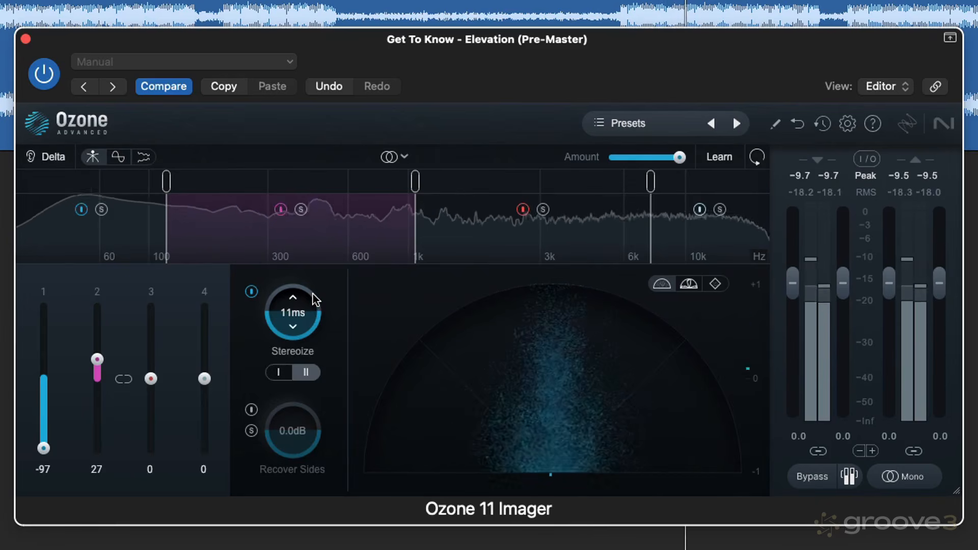
left_click_drag(316, 300, 314, 314)
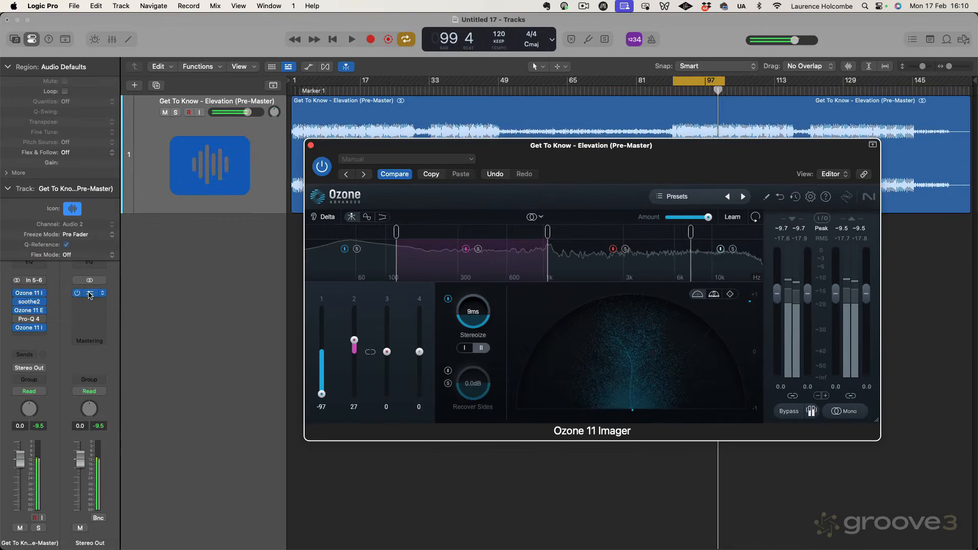
Audition the side signal through MetricAB on the Stereo Out, and compare the Imager with its bypassed sound
left_click(89, 293)
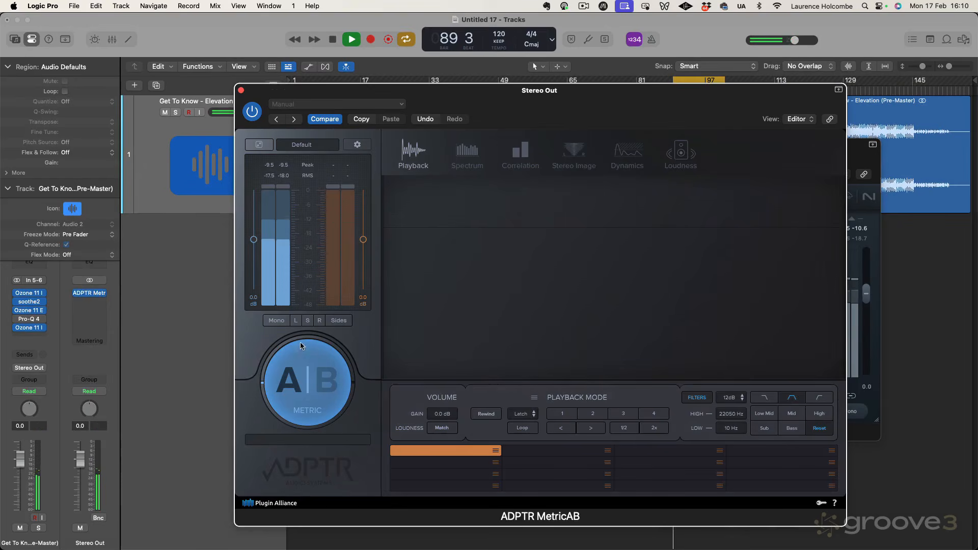
left_click(337, 323)
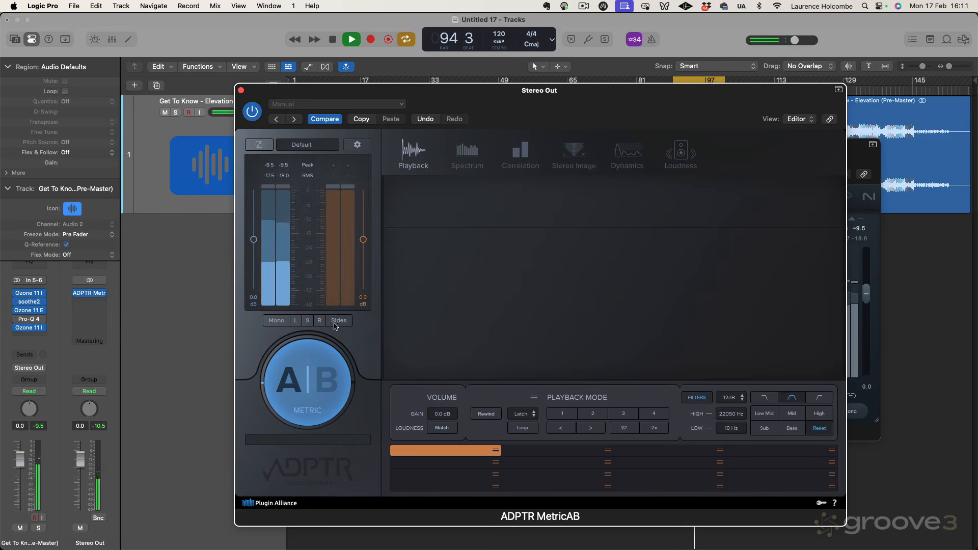
left_click(241, 90)
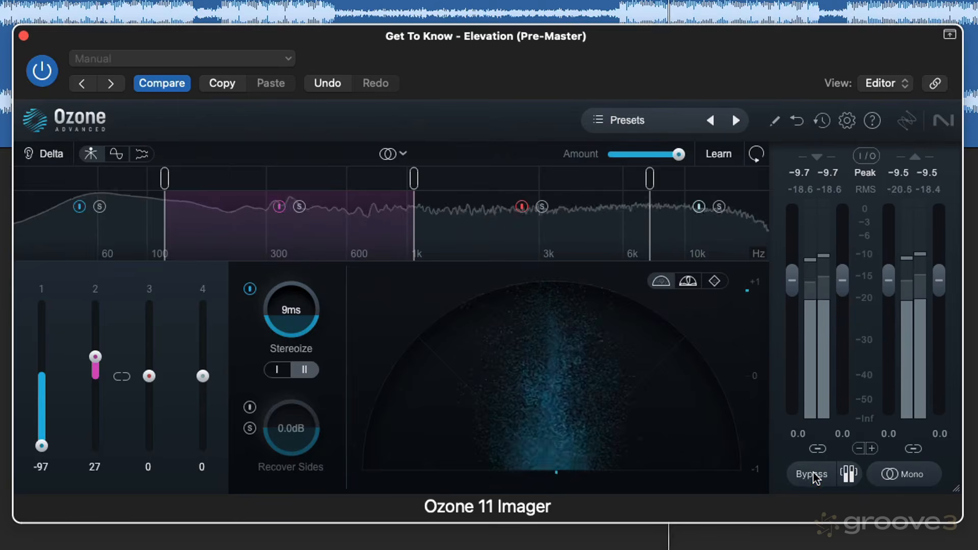
left_click(811, 474)
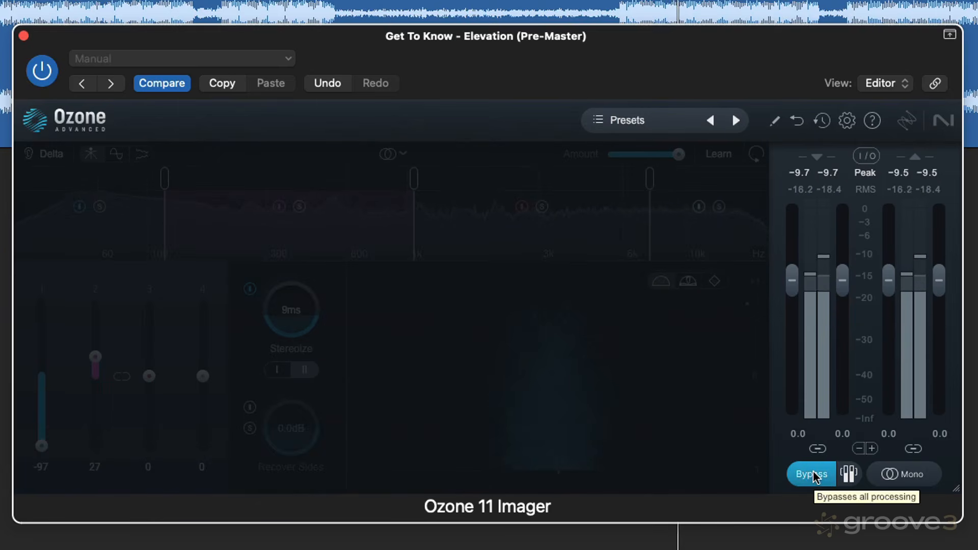
left_click(813, 475)
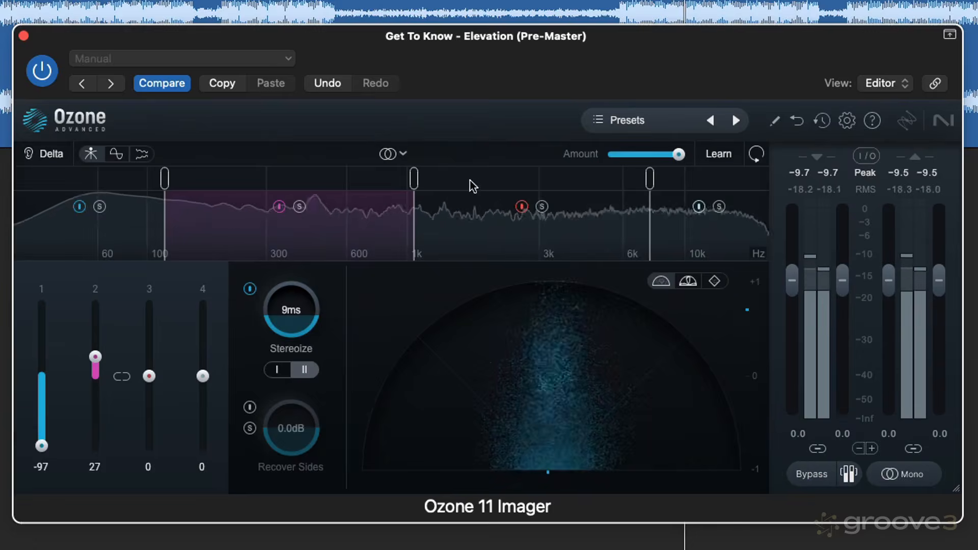
Lower the crossover between bands 2 and 3 to just above 600 Hz and band 2's width to 20, checking against bypass
left_click_drag(413, 178, 371, 179)
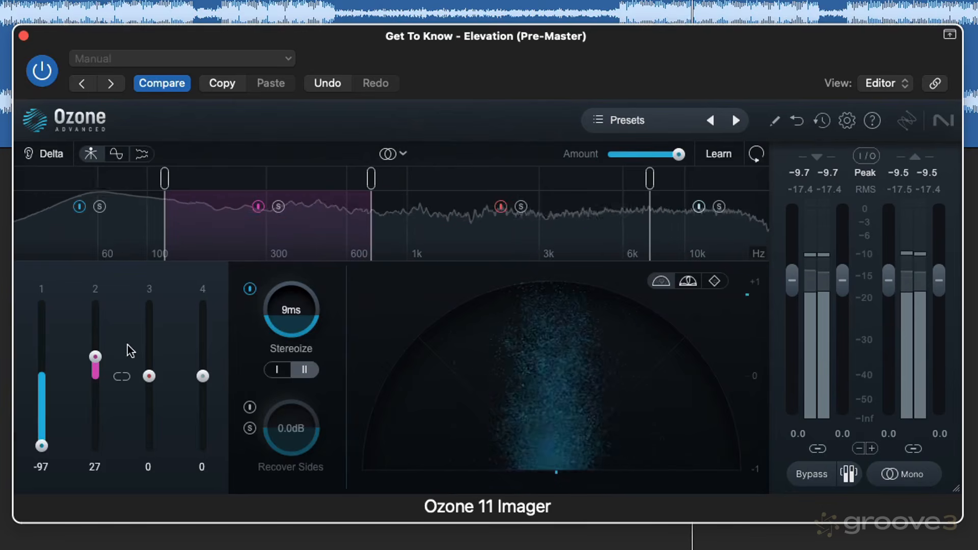
left_click_drag(95, 357, 101, 368)
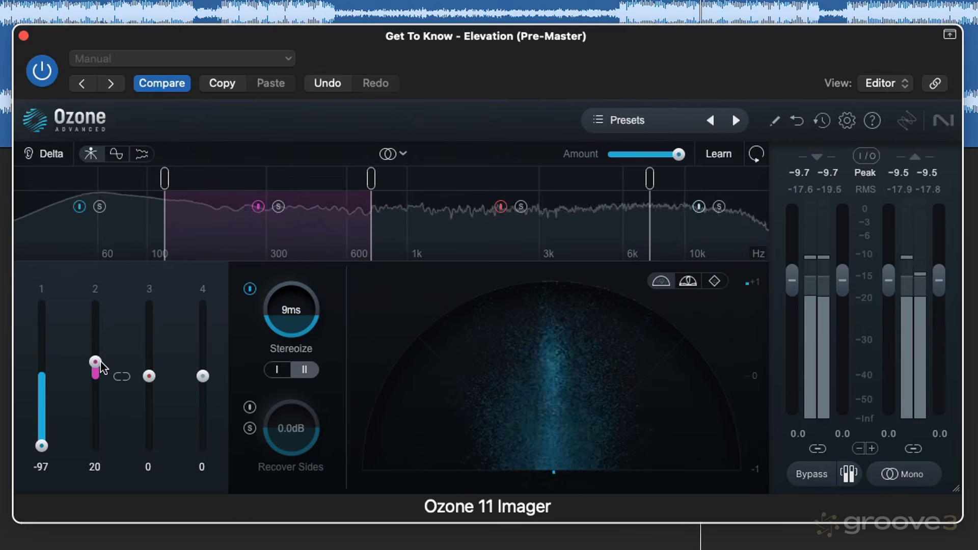
left_click(814, 477)
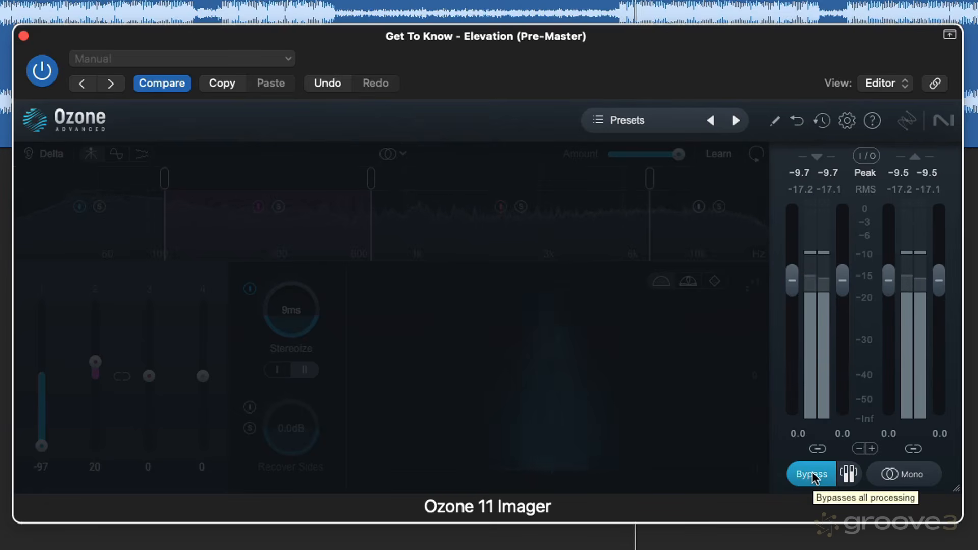
left_click(814, 478)
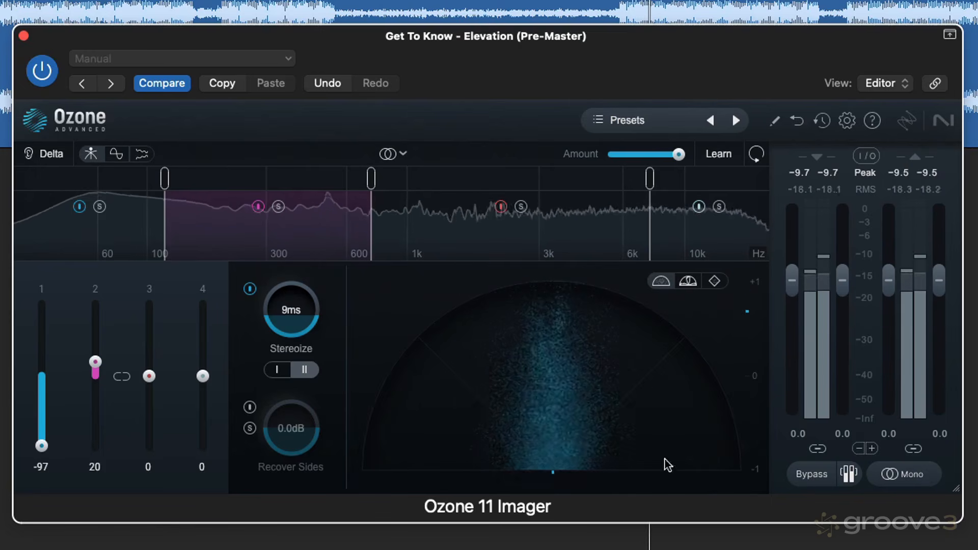
Try the lowest crossover at about 93 Hz against bypass, and raise it to about 109 Hz
left_click_drag(164, 173, 141, 176)
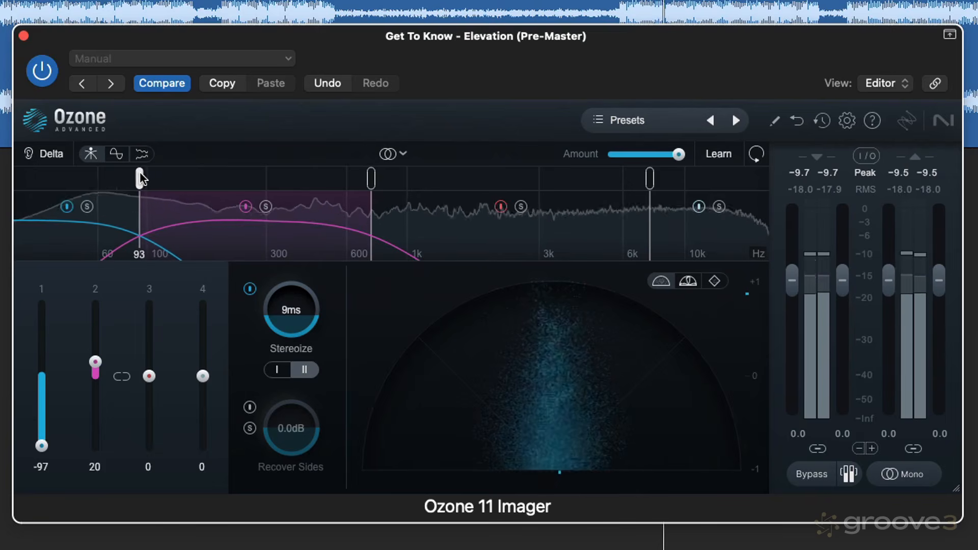
left_click(810, 475)
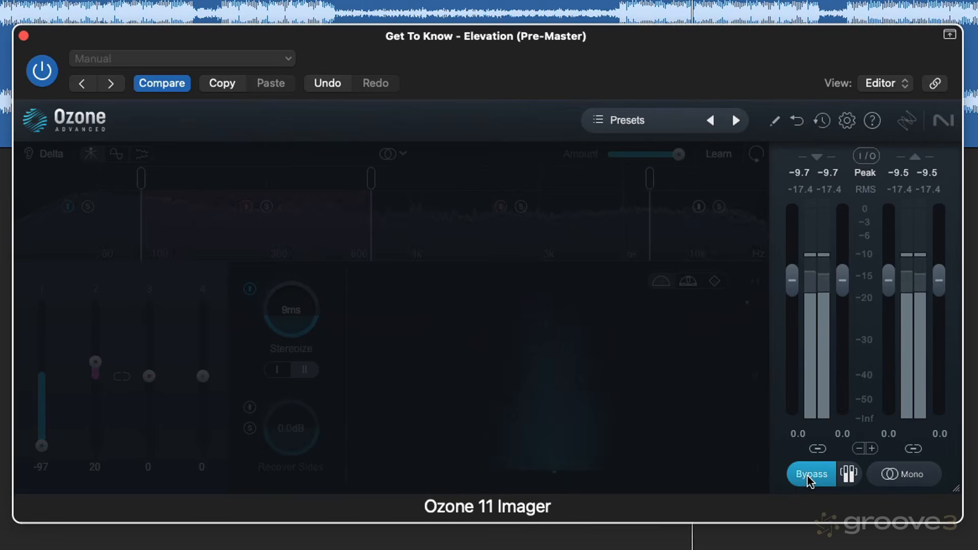
left_click(809, 478)
left_click_drag(139, 176, 147, 179)
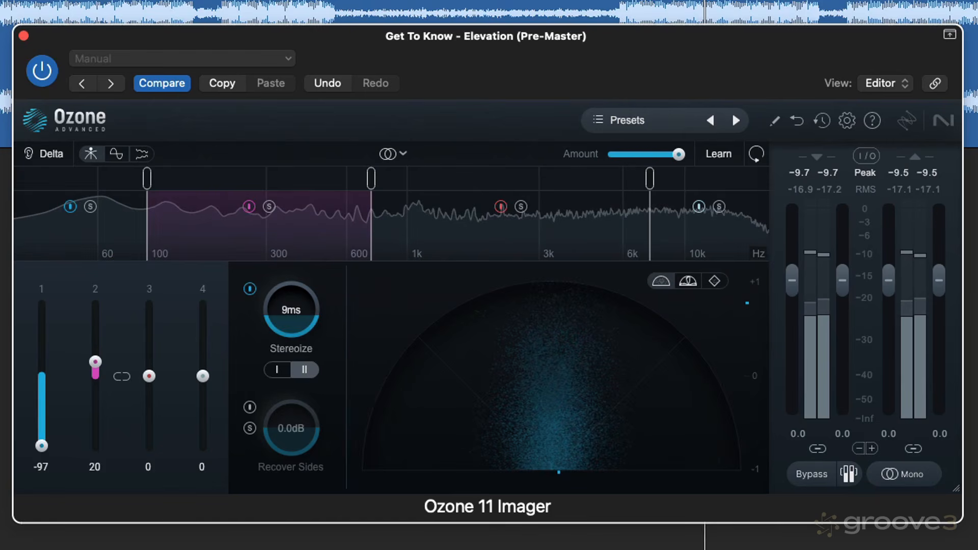
left_click_drag(146, 179, 156, 181)
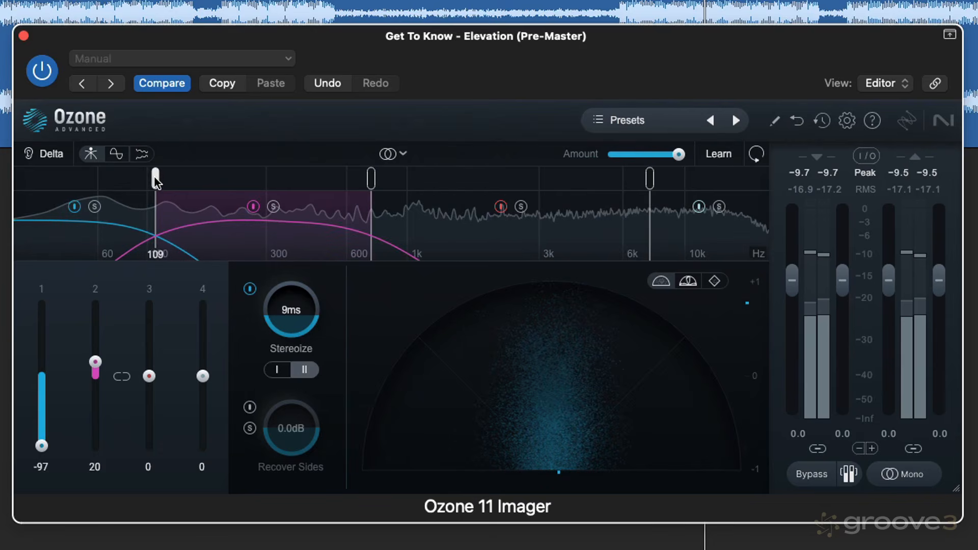